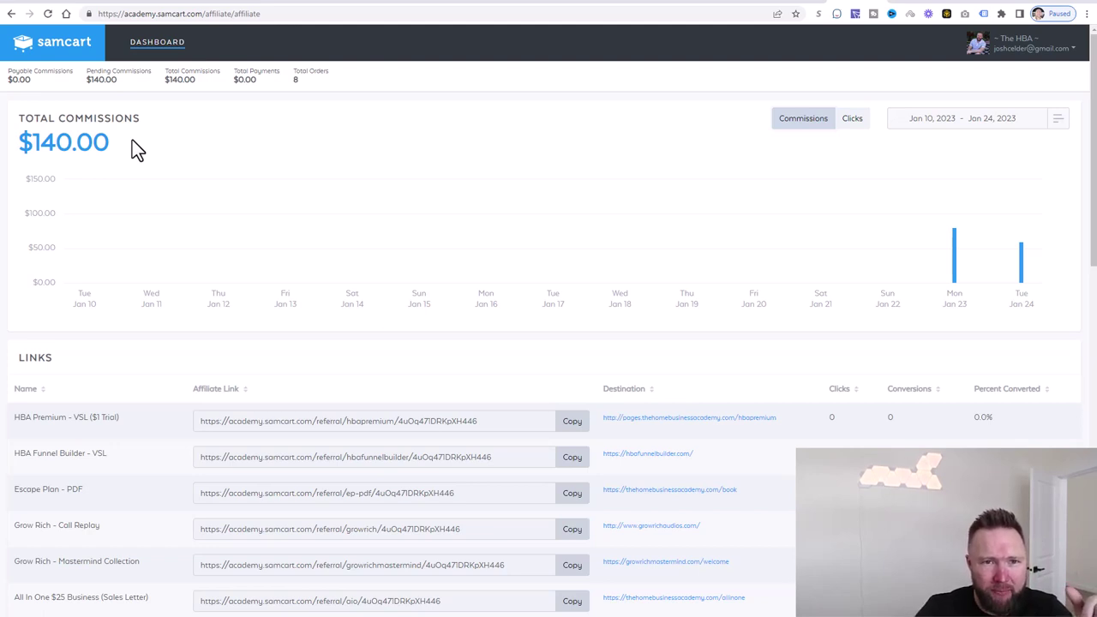
# - View the All in One sales page, then switch to the My Lead Gen Secret tab
pyautogui.click(319, 2)
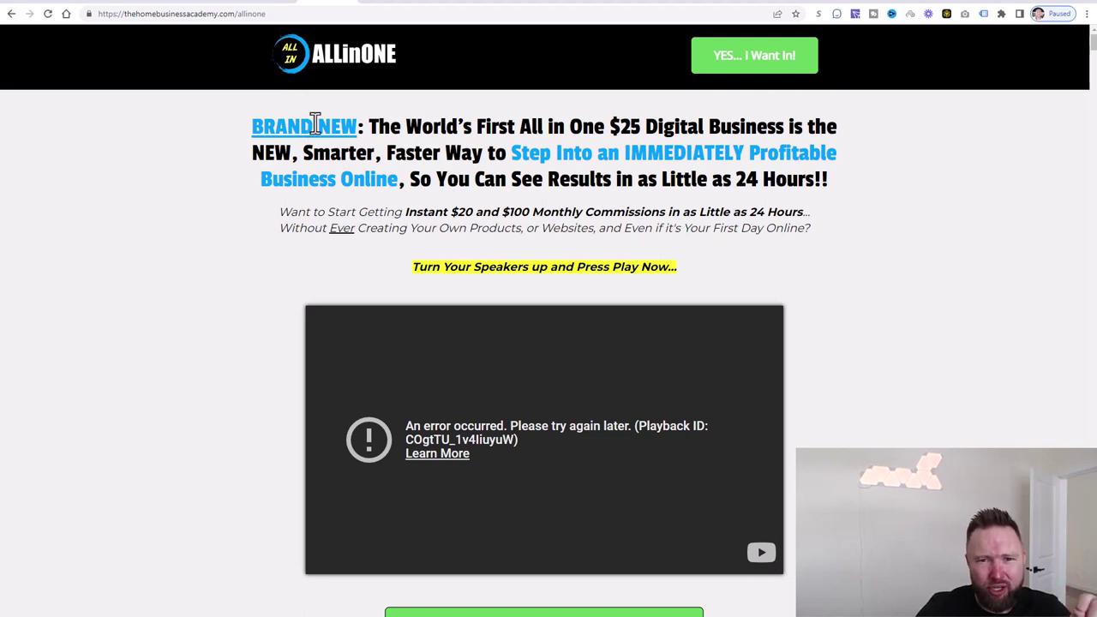
pyautogui.hotkey('ctrl', 'Tab')
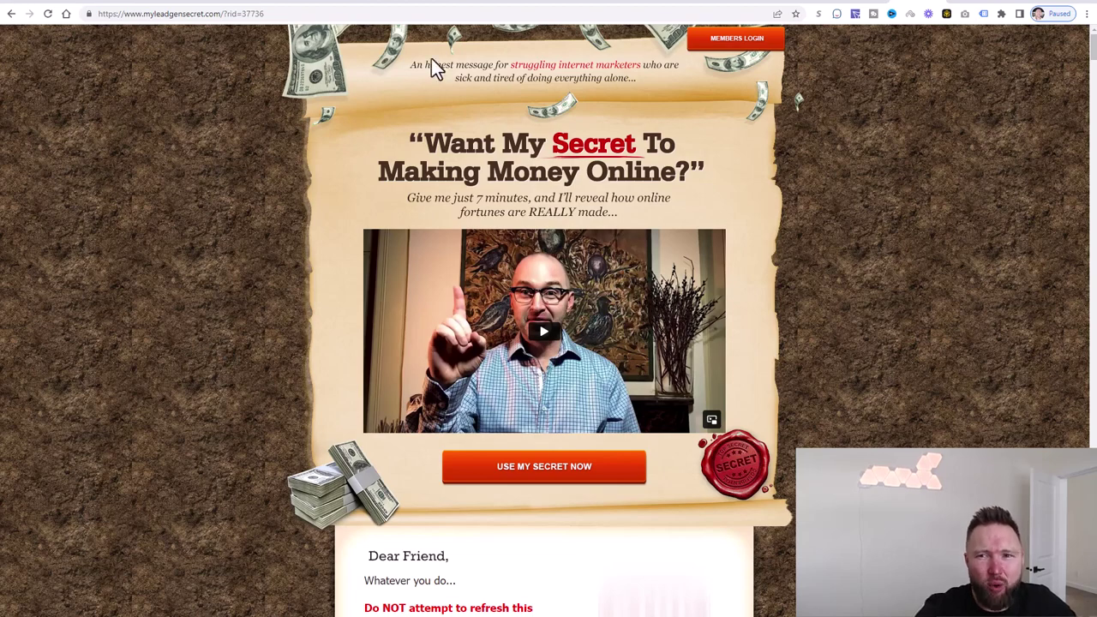
# - Log into the My Lead Gen Secret member account and start a new message
pyautogui.click(742, 38)
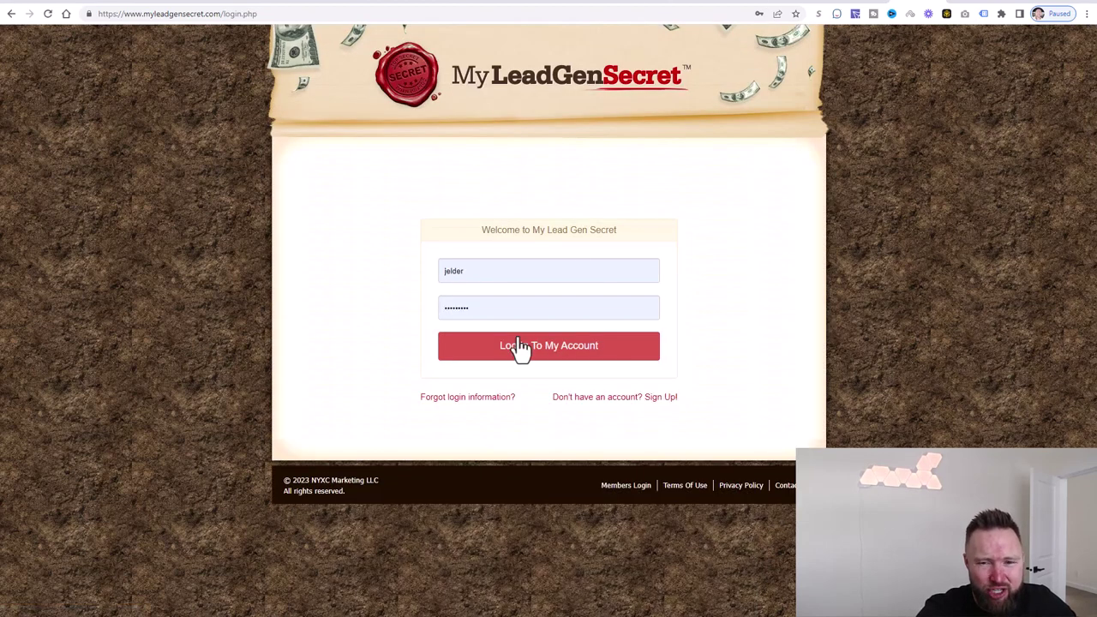
pyautogui.click(520, 350)
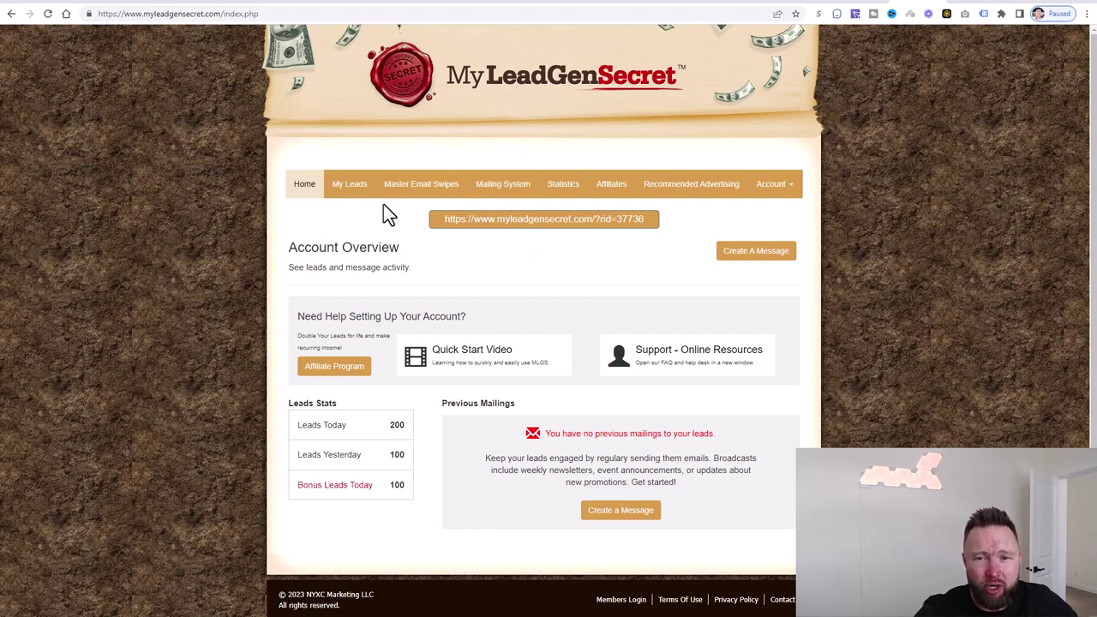
pyautogui.click(746, 256)
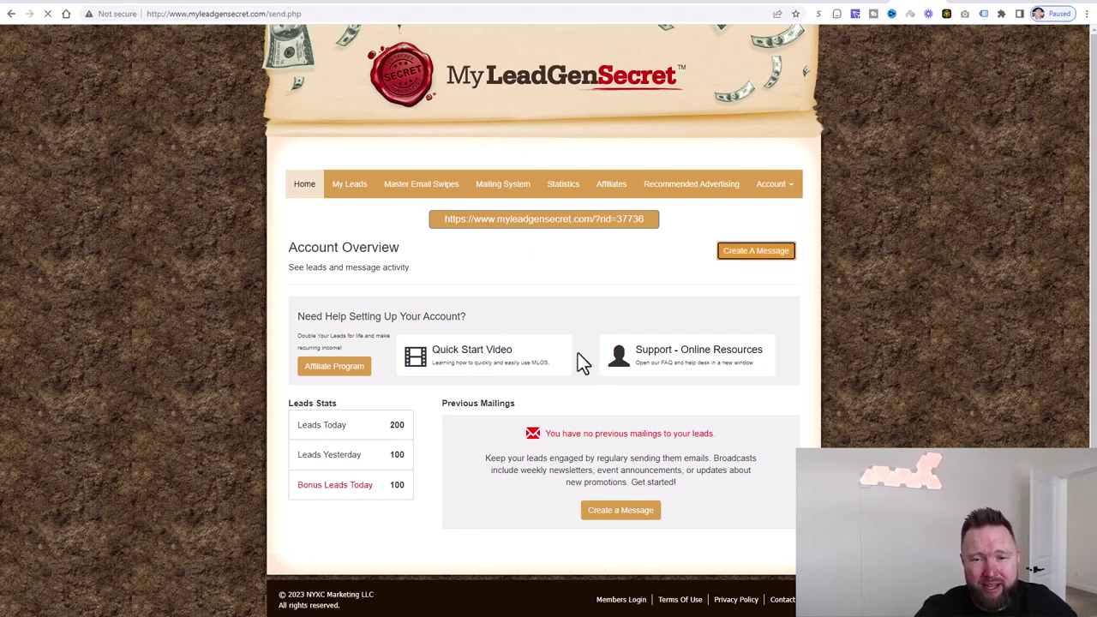
# - Scroll the Mailing System form, glance at the All in One tab, and return
pyautogui.scroll(-3, 619, 263)
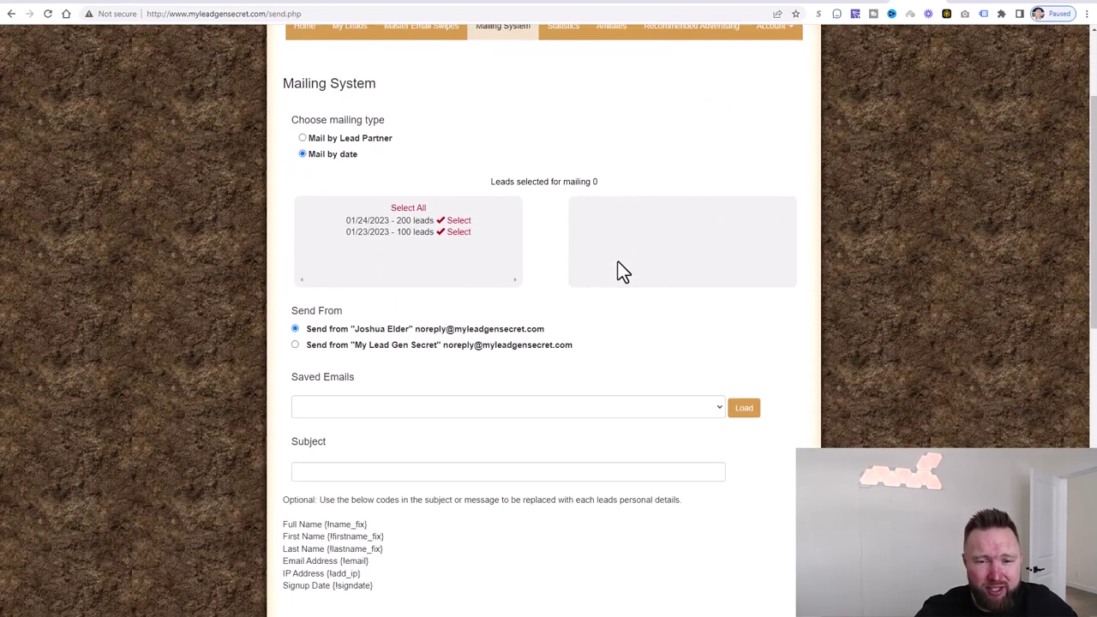
pyautogui.scroll(-2, 618, 262)
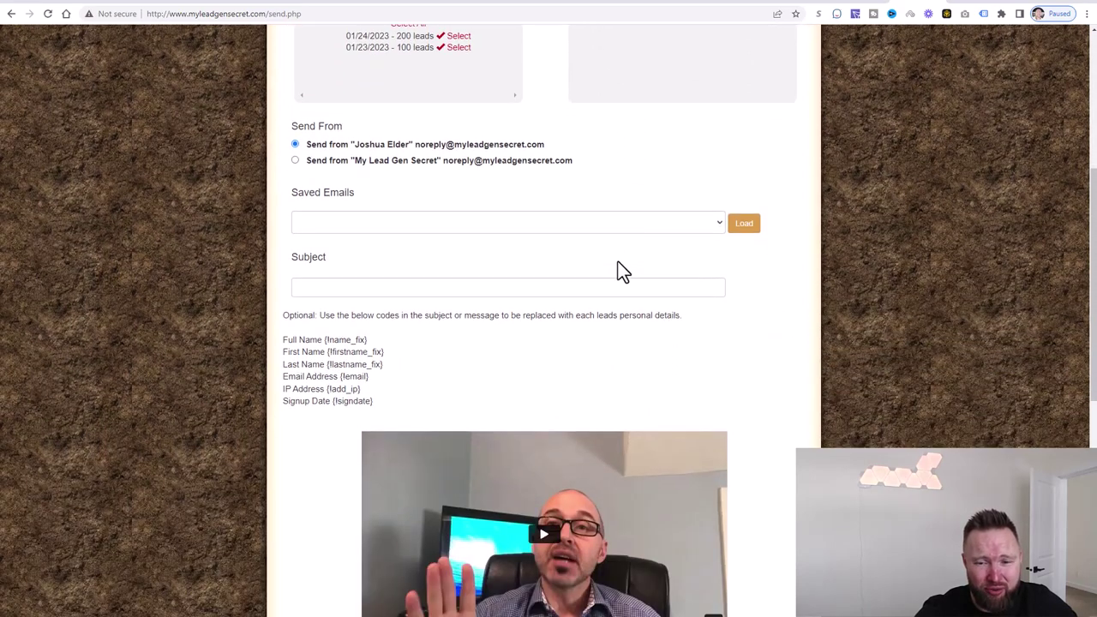
pyautogui.scroll(-2, 682, 369)
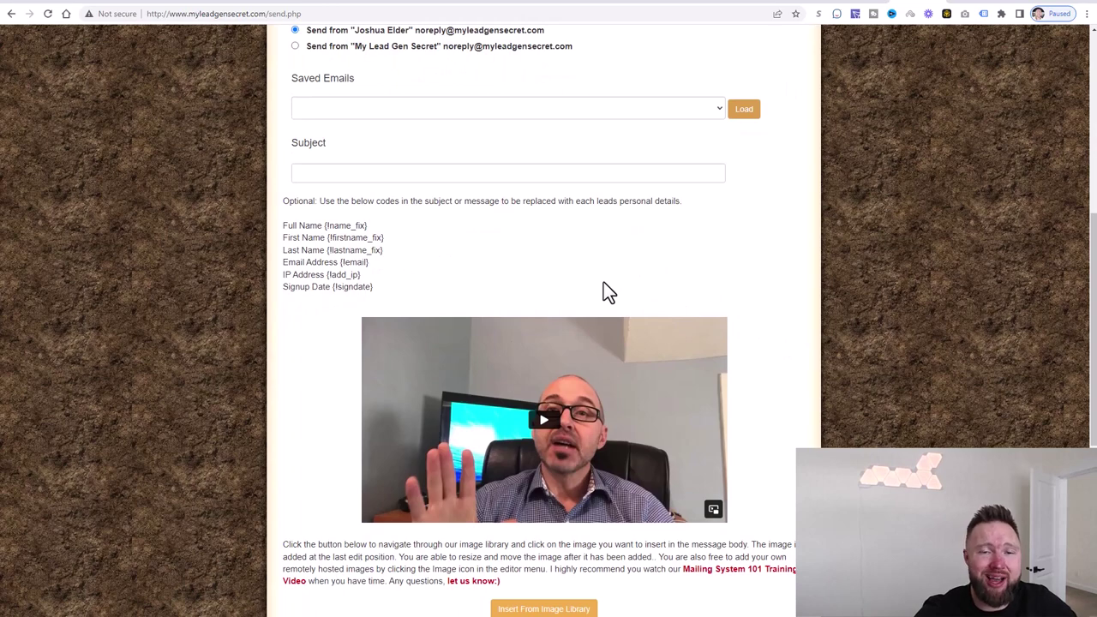
pyautogui.click(306, 5)
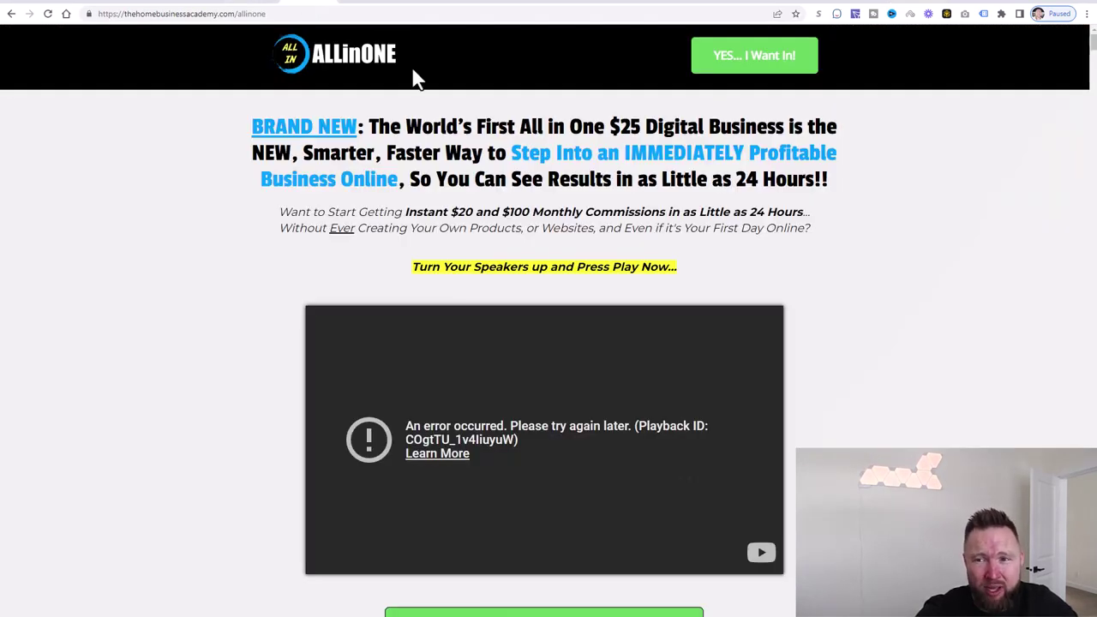
pyautogui.click(875, 4)
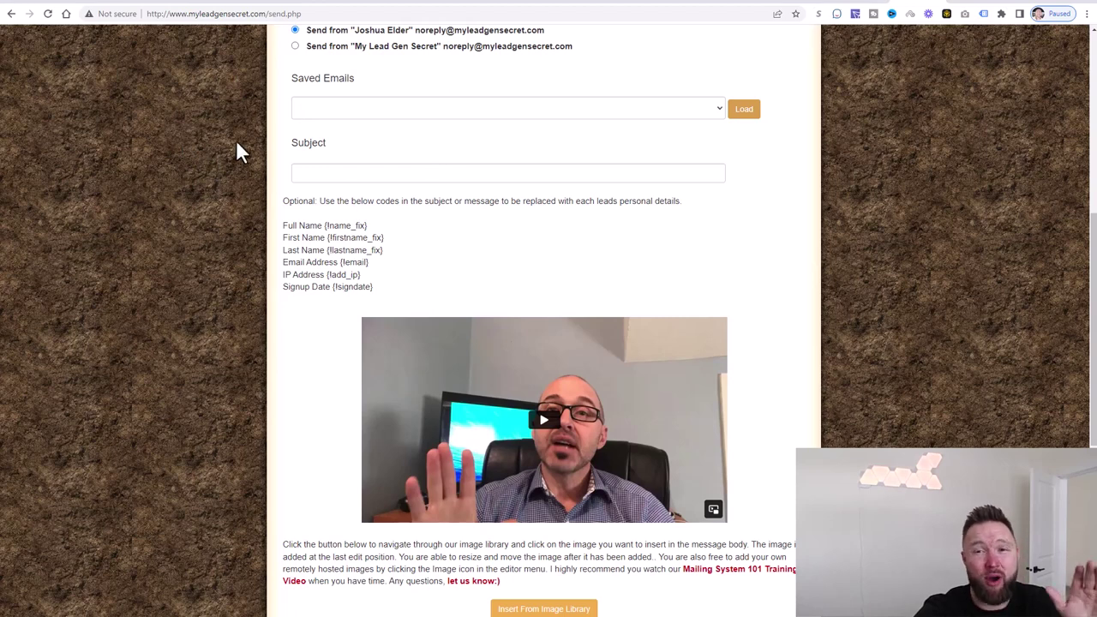
# - Switch to the Google 'Choose an account' tab for Gmail
pyautogui.click(864, 4)
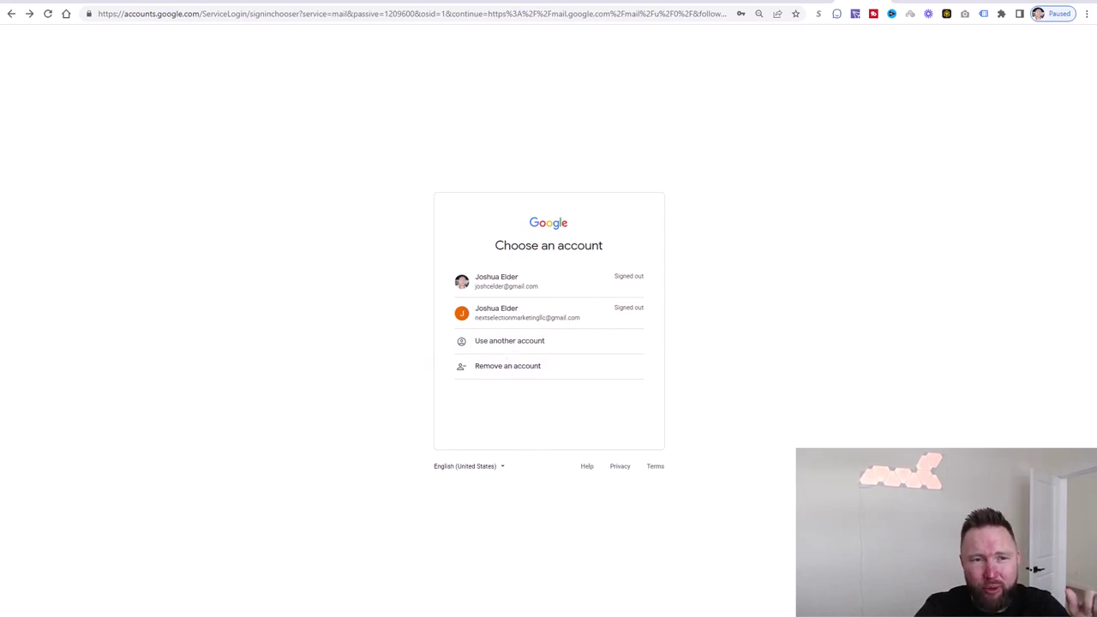
# - Load Gmail from the address bar, choose another account, and bring up Create account options
pyautogui.click(12, 14)
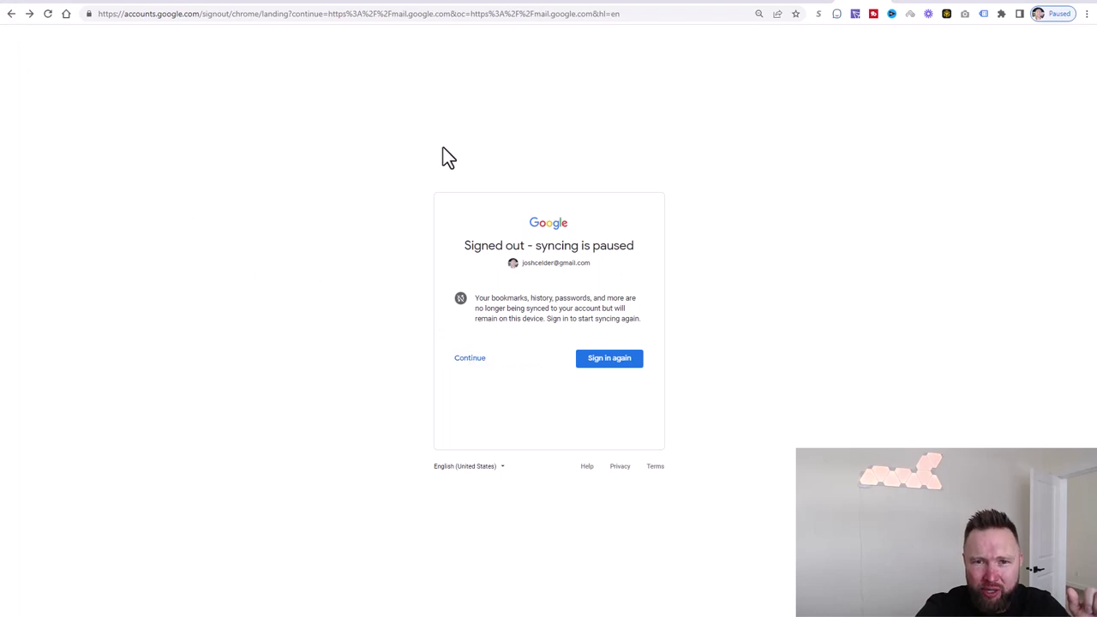
pyautogui.click(396, 16)
pyautogui.write('gmail')
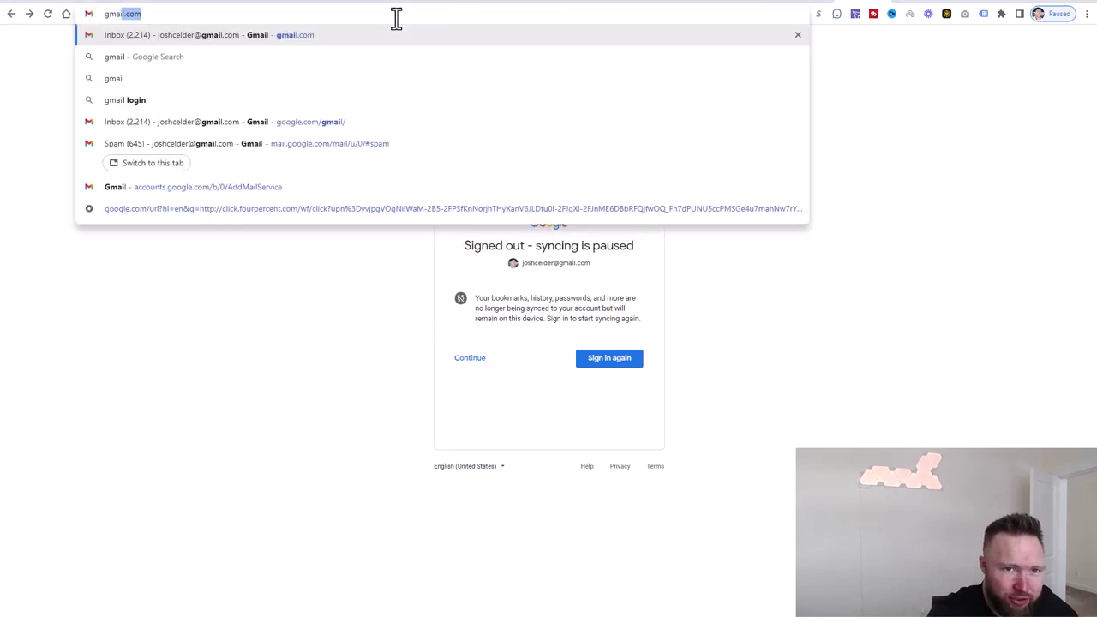
pyautogui.press('Return')
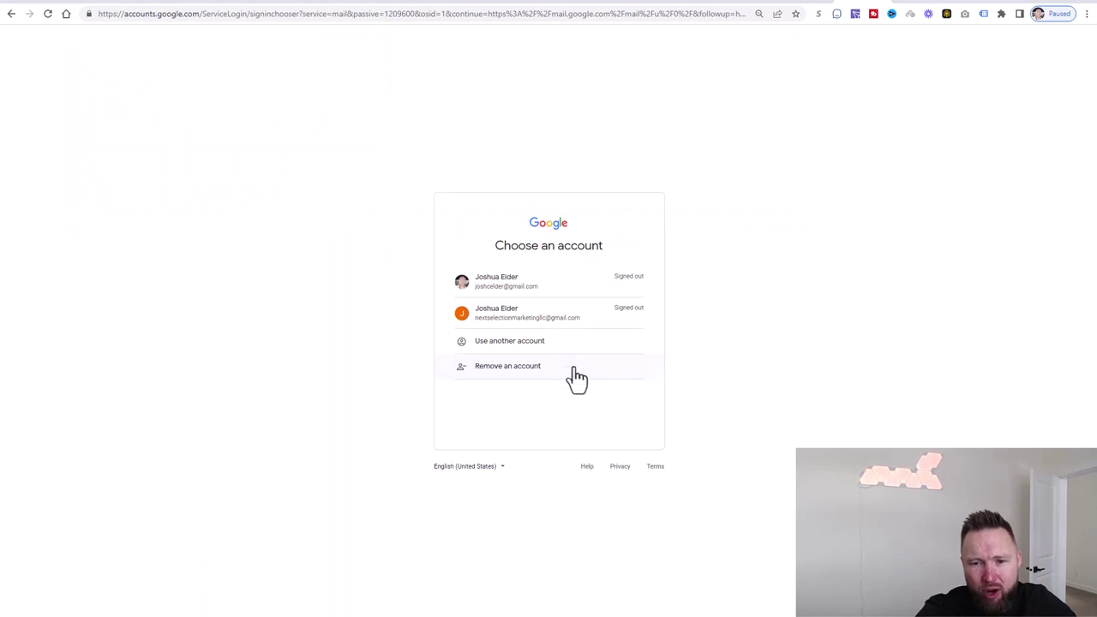
pyautogui.click(546, 352)
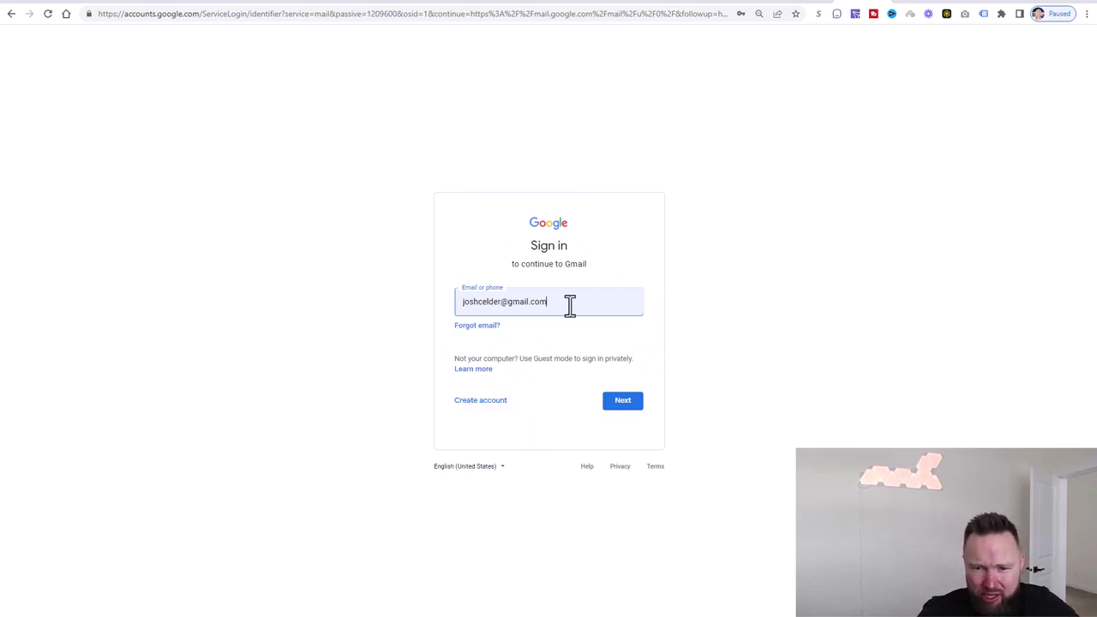
pyautogui.click(494, 407)
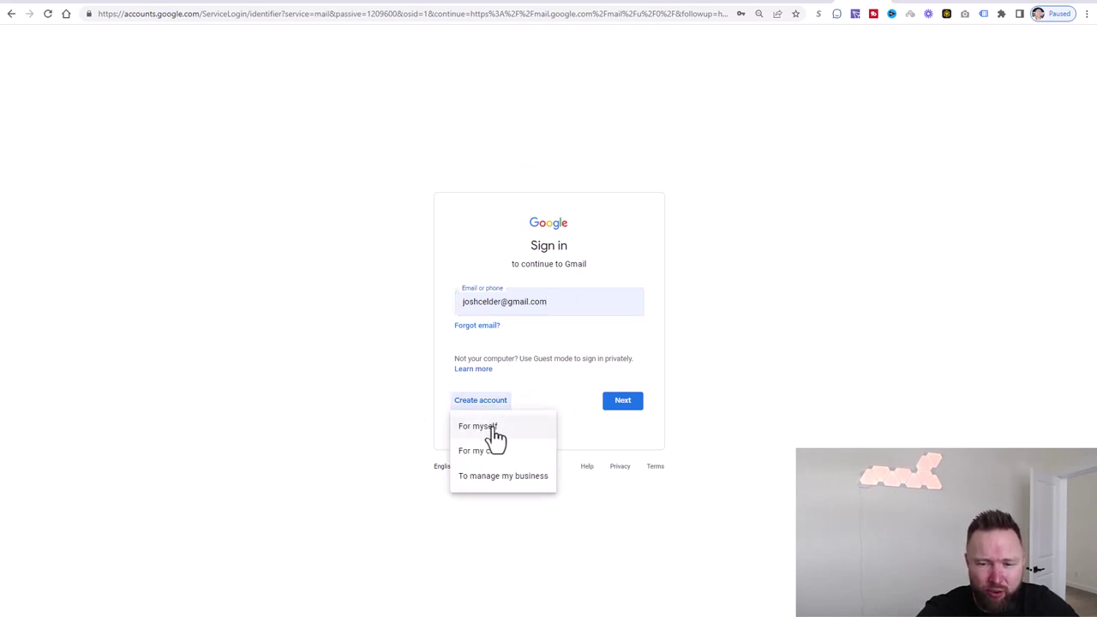
# - Start a personal-use account and enter the first and last name
pyautogui.click(496, 433)
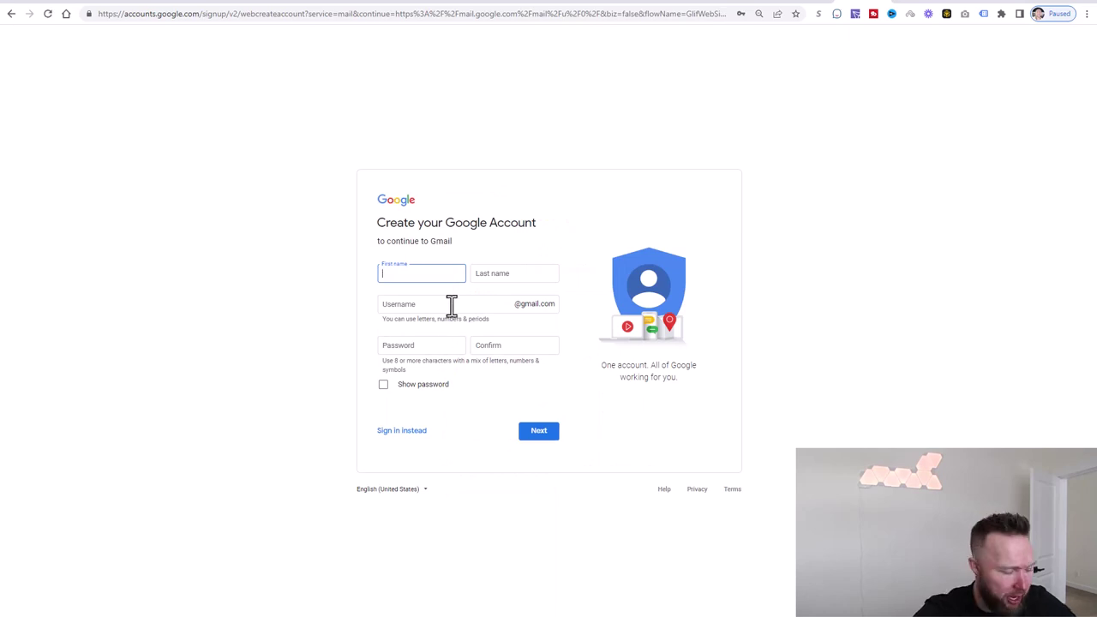
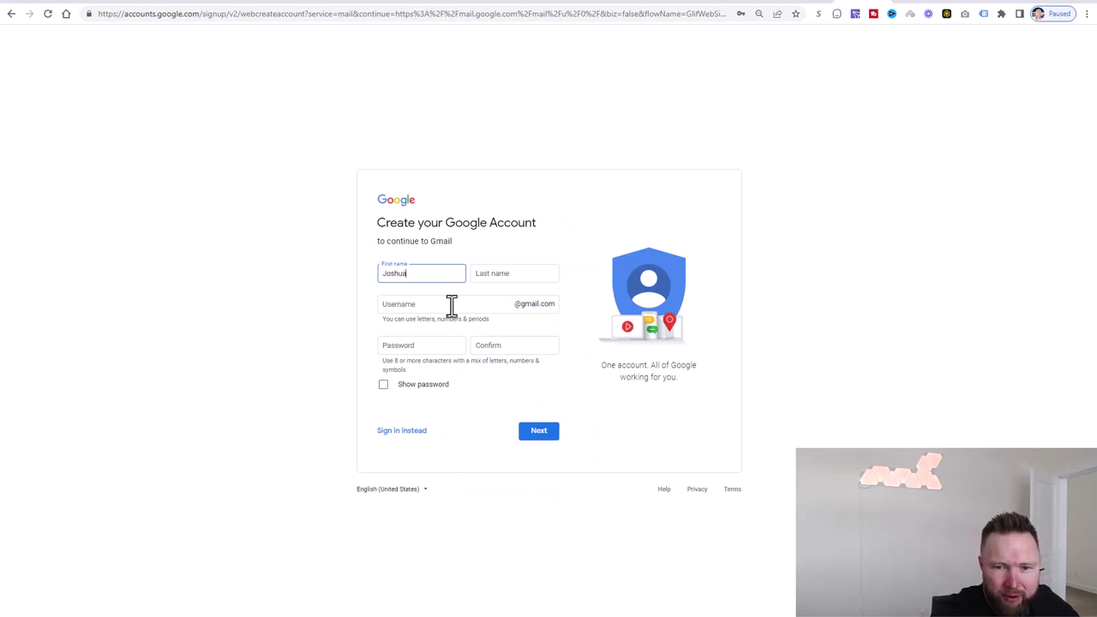
pyautogui.press('Tab')
pyautogui.press('Tab')
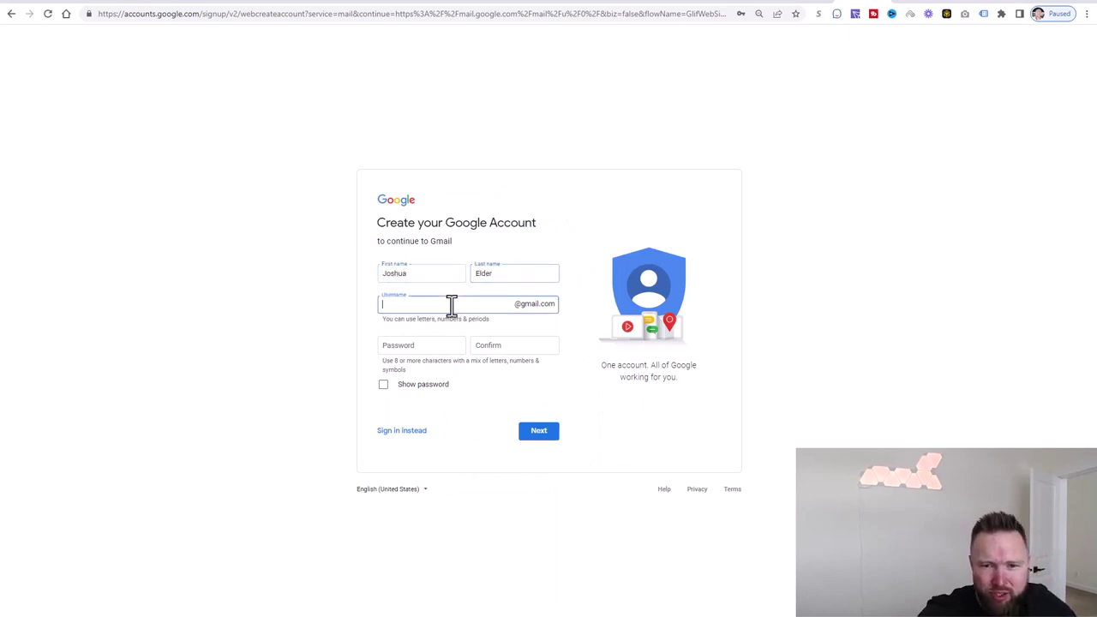
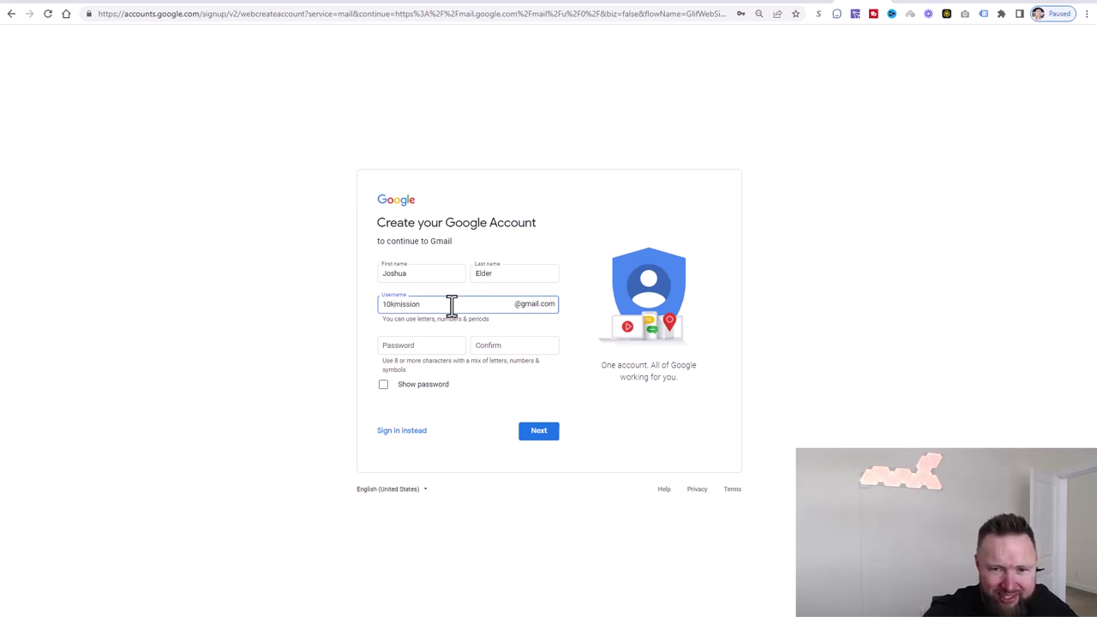
# - Edit the Gmail username until an available one ending in 'n365' is set
pyautogui.click(433, 343)
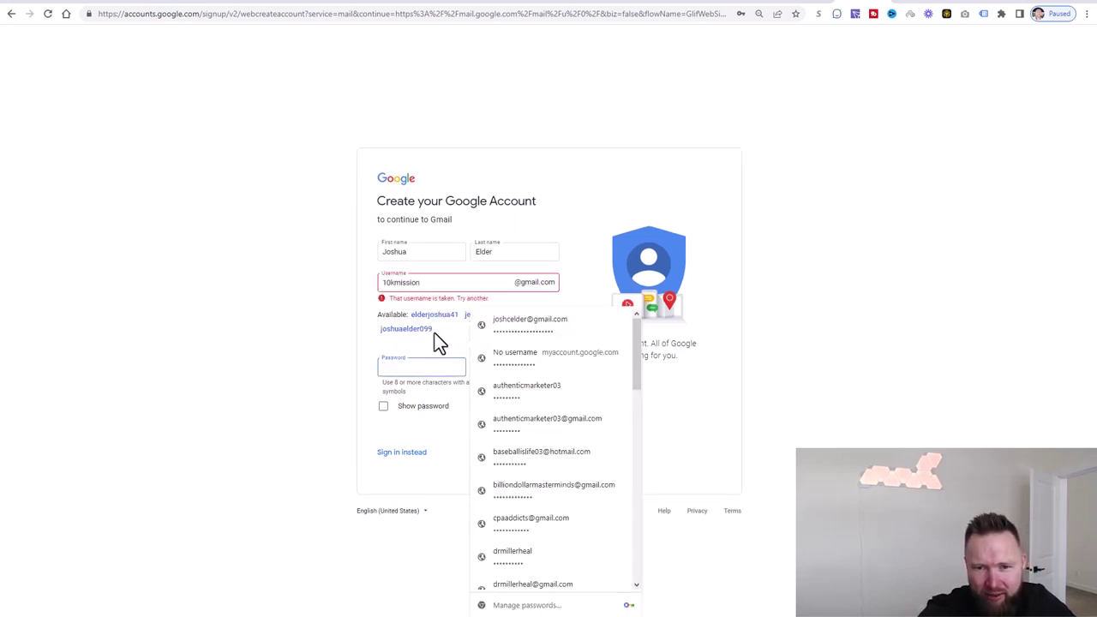
pyautogui.click(442, 282)
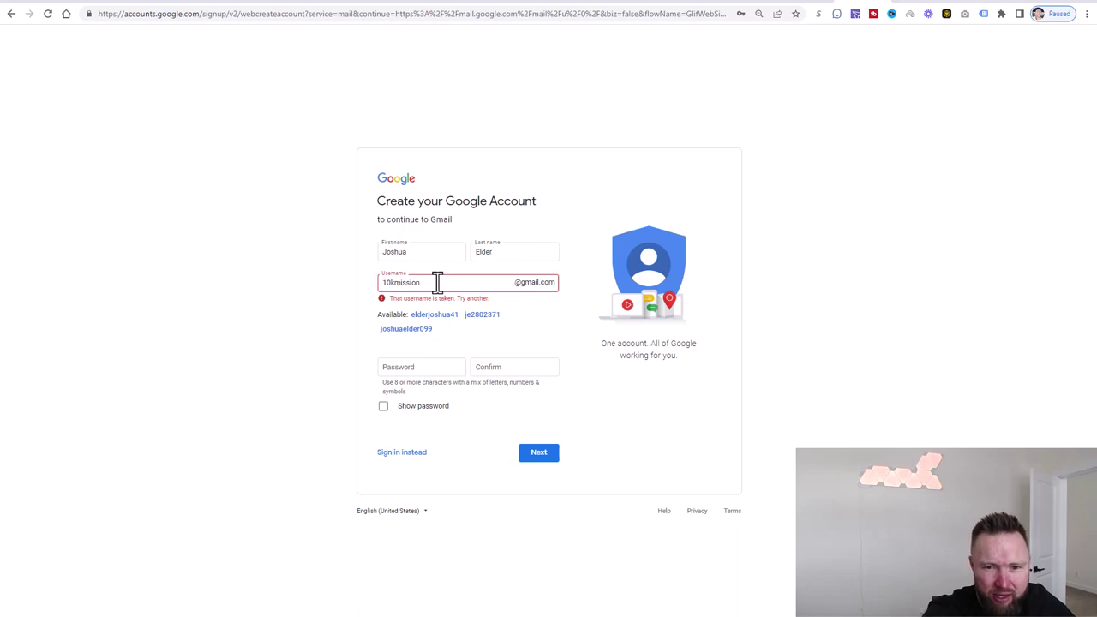
pyautogui.press('BackSpace')
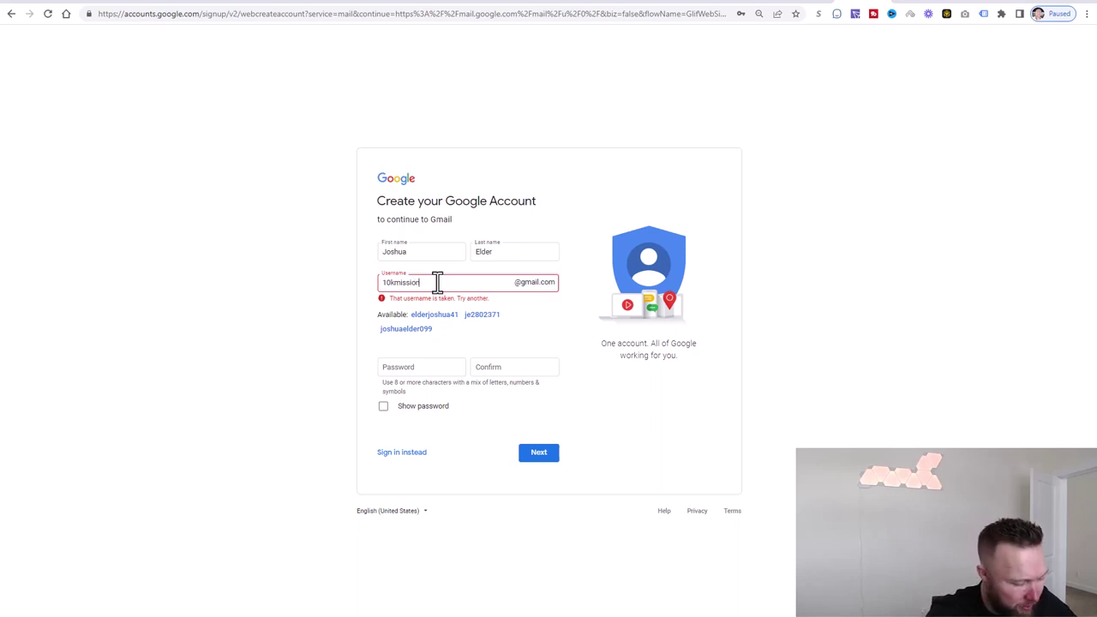
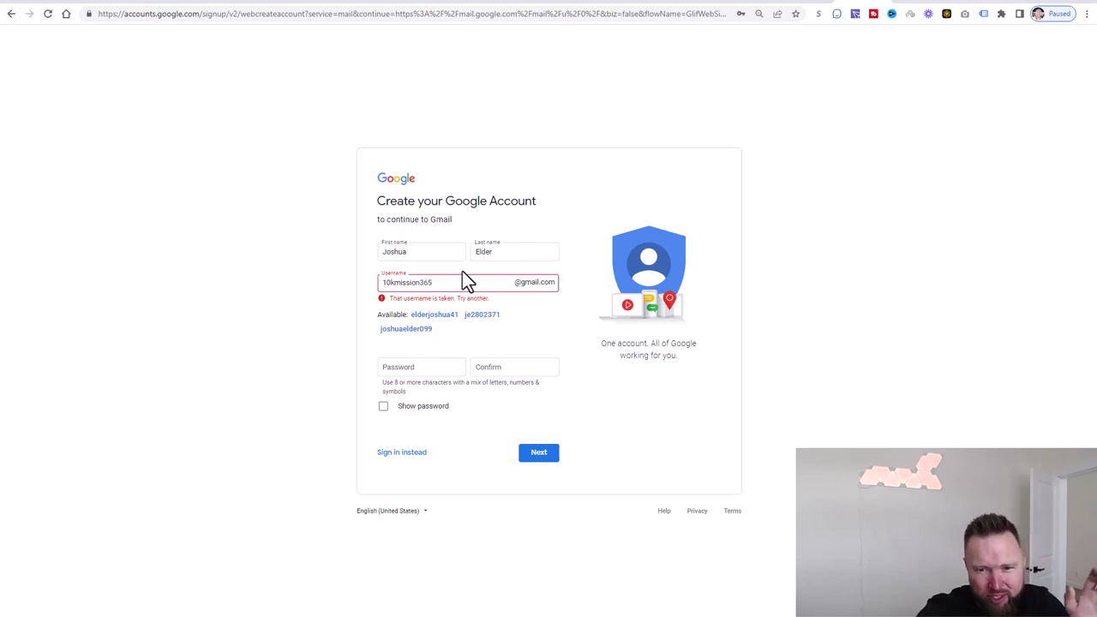
# - Enter and confirm the account password, then submit the username and password
pyautogui.click(453, 366)
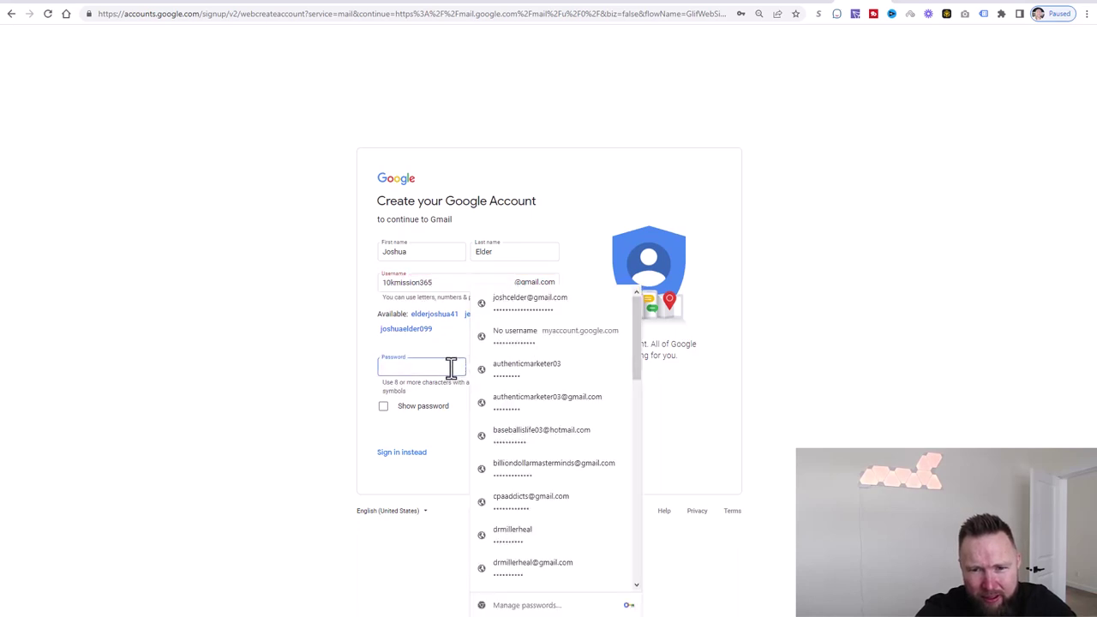
pyautogui.click(424, 366)
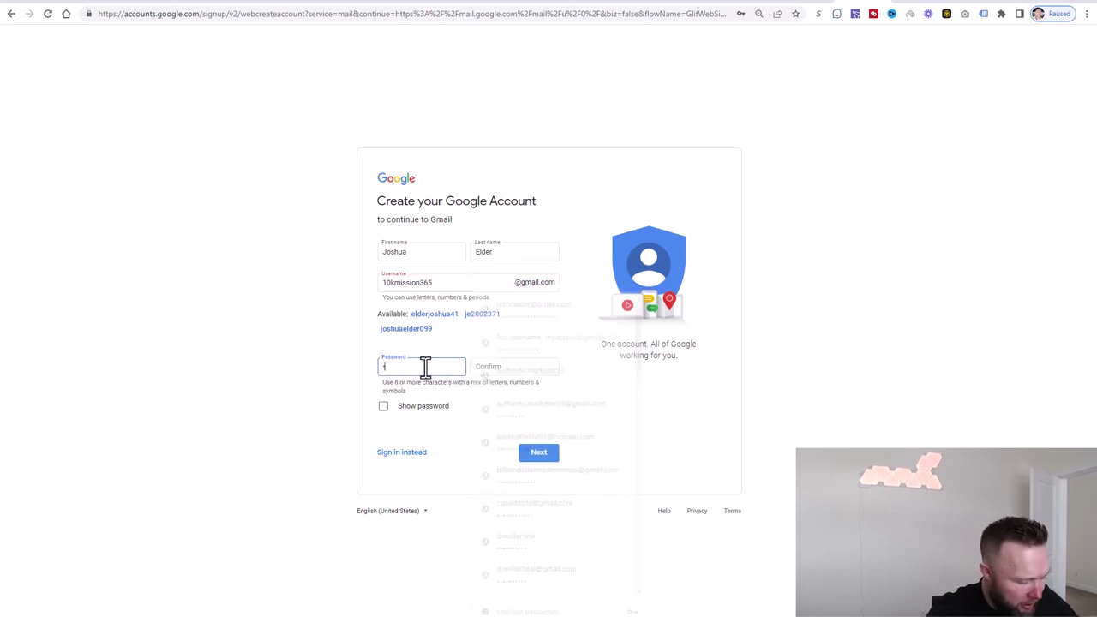
pyautogui.write('1•••••')
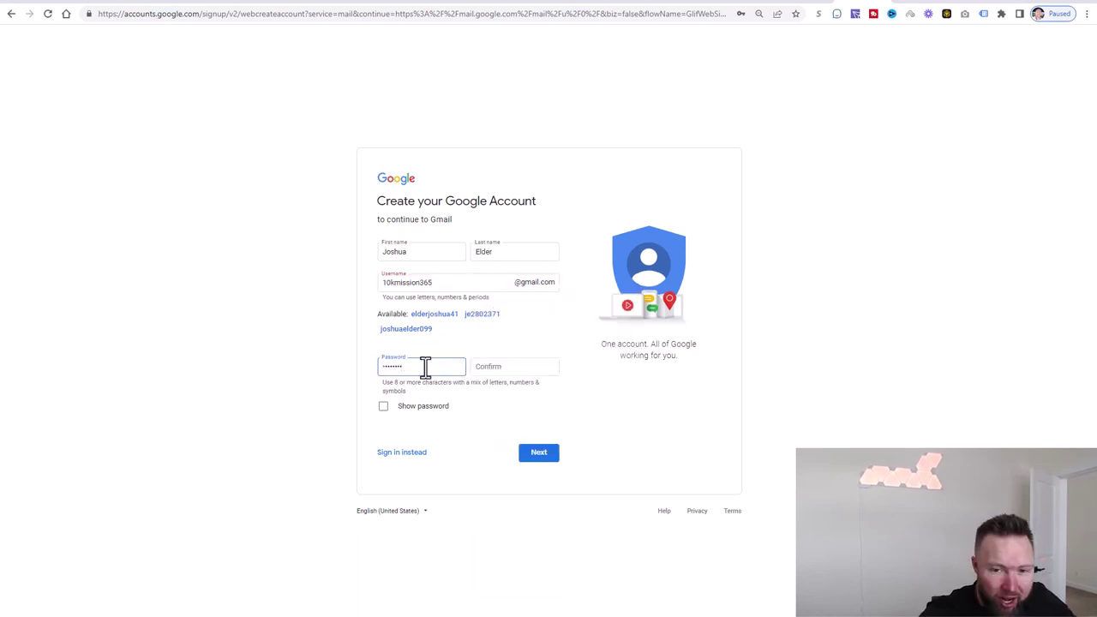
pyautogui.click(487, 366)
pyautogui.write('•')
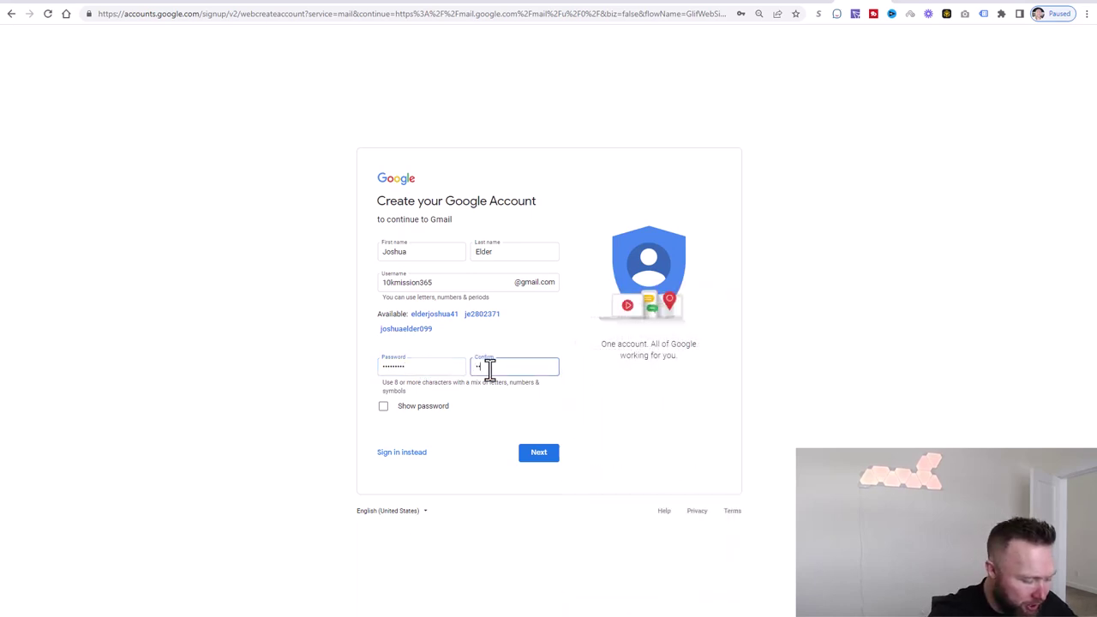
pyautogui.write('•••••••')
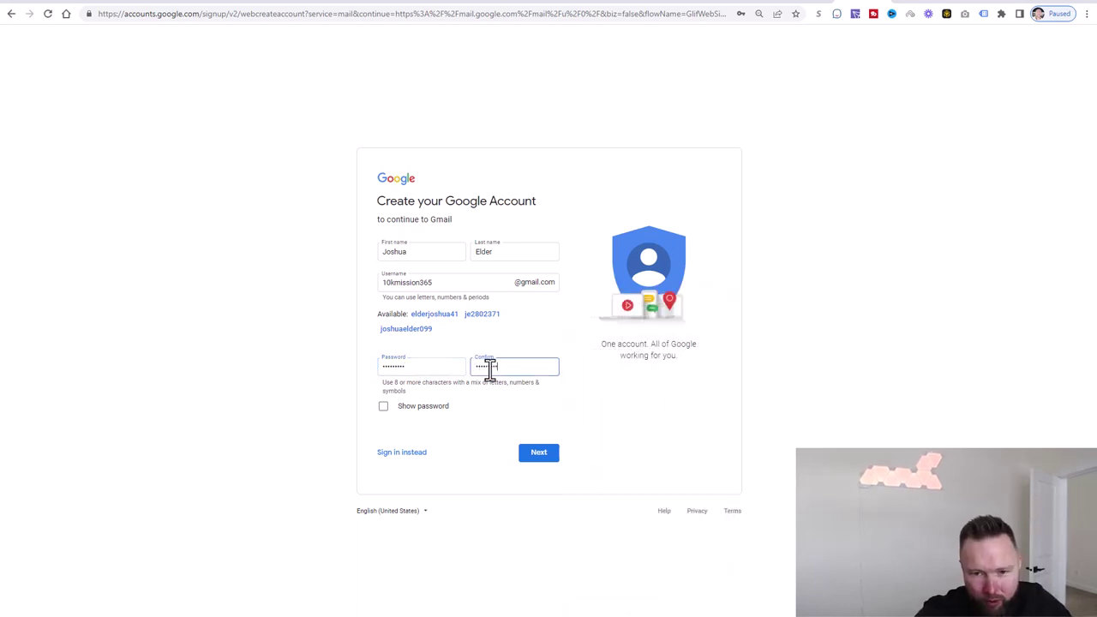
pyautogui.click(535, 455)
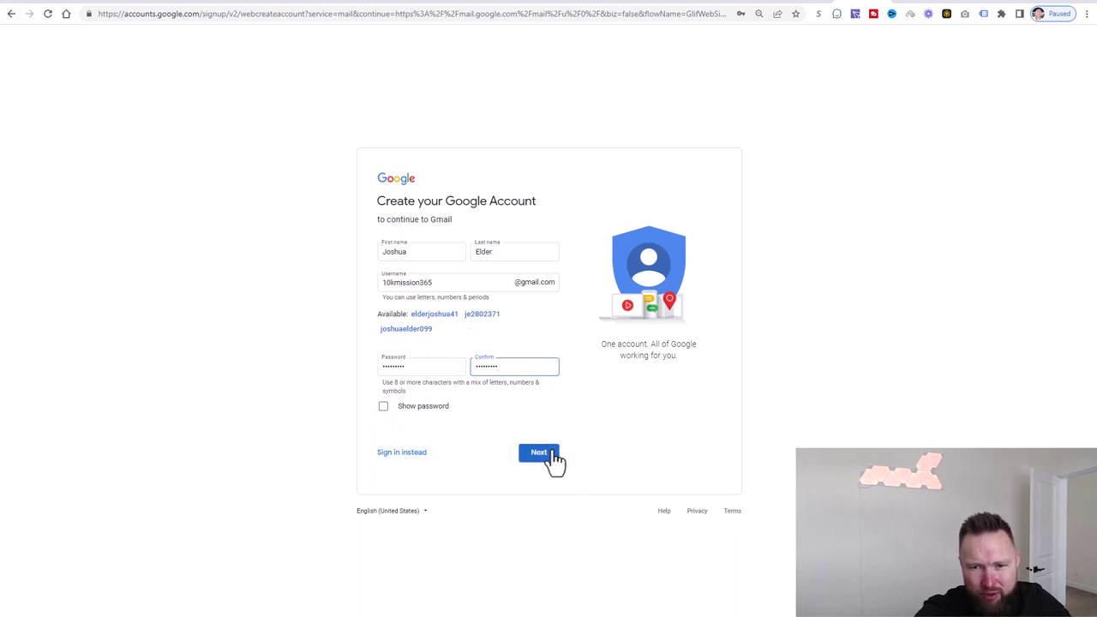
# - Verify the phone number and submit the verification code
pyautogui.click(554, 458)
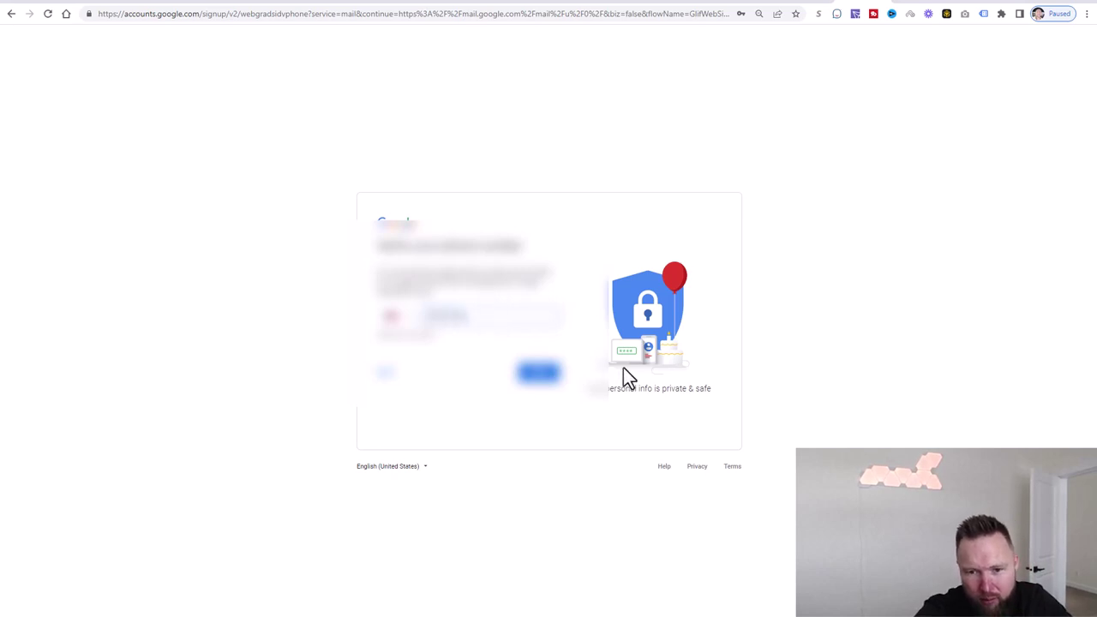
pyautogui.click(541, 374)
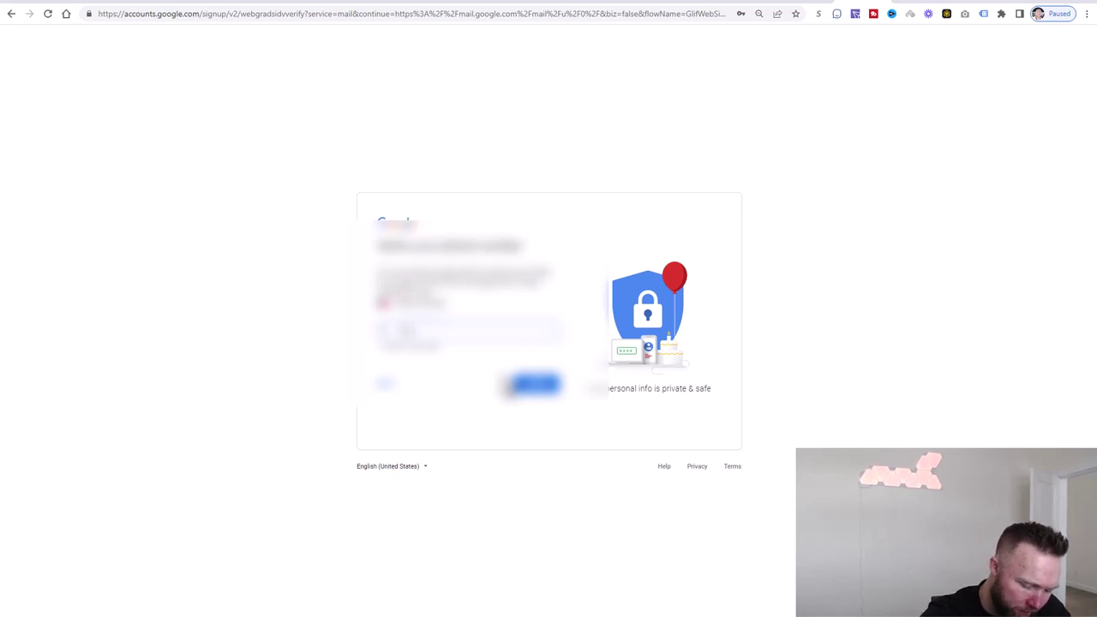
pyautogui.click(538, 387)
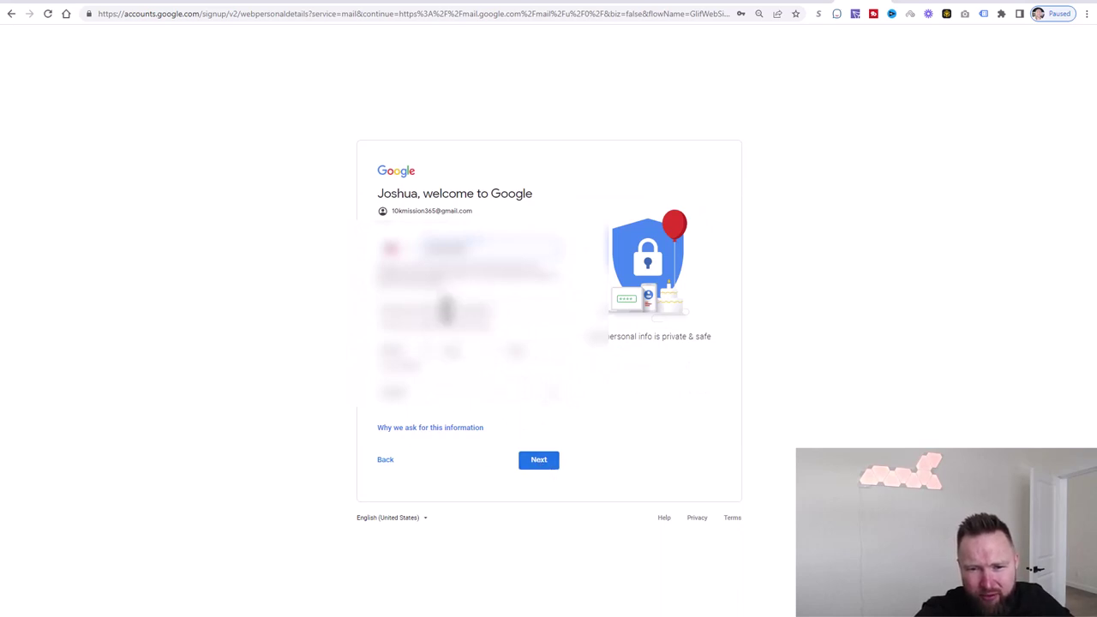
# - Set birth month October and a gender, then accept phone linking and Privacy and Terms
pyautogui.click(535, 463)
pyautogui.click(418, 345)
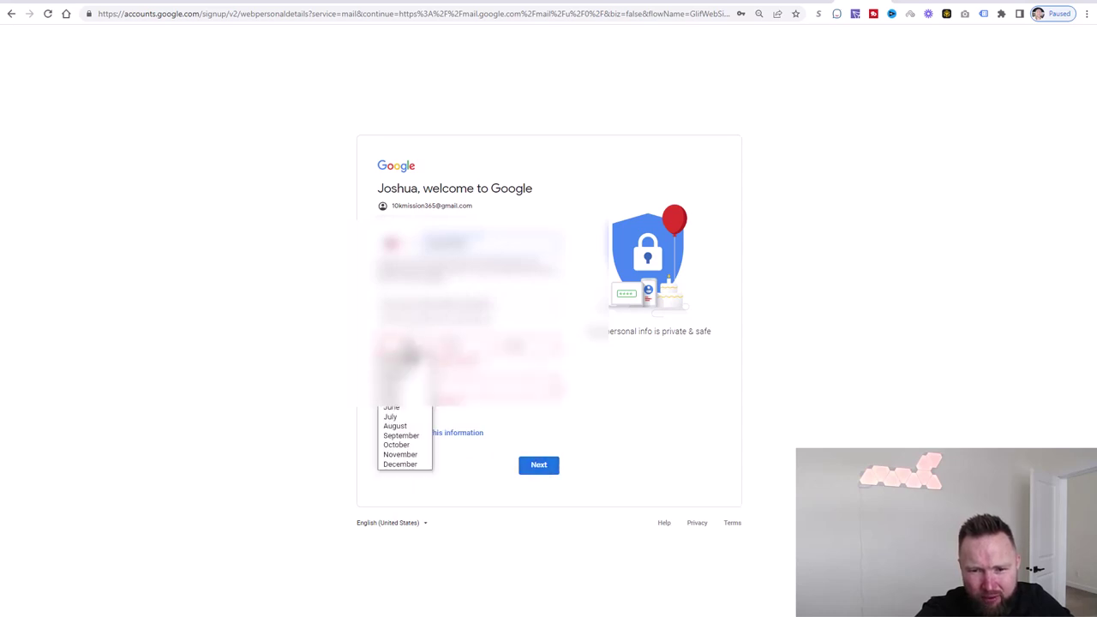
pyautogui.click(397, 446)
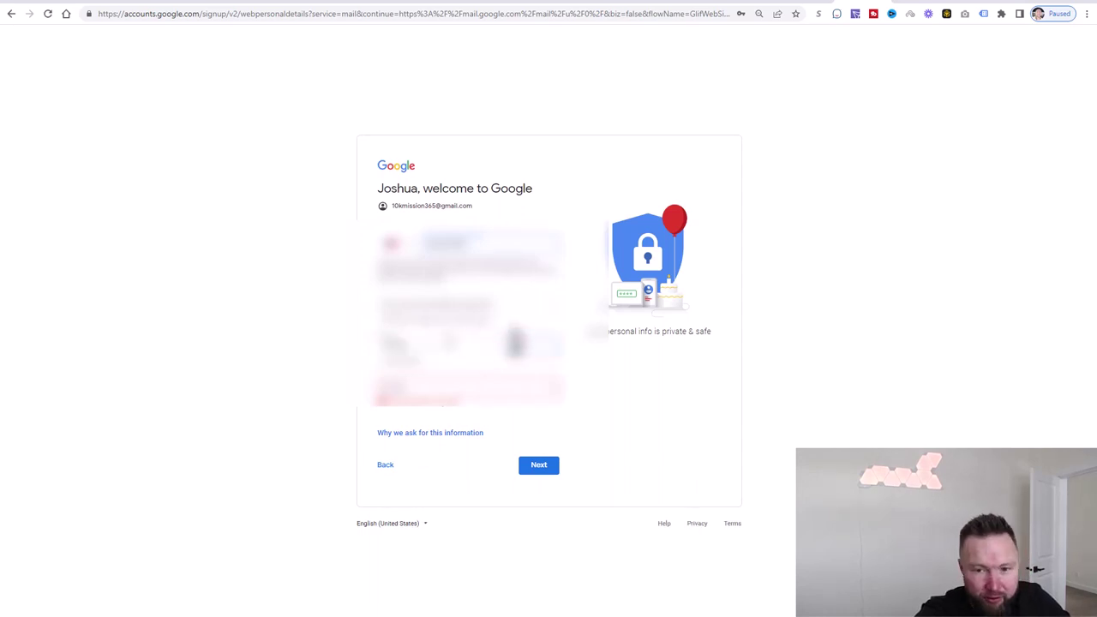
pyautogui.click(477, 400)
pyautogui.click(472, 408)
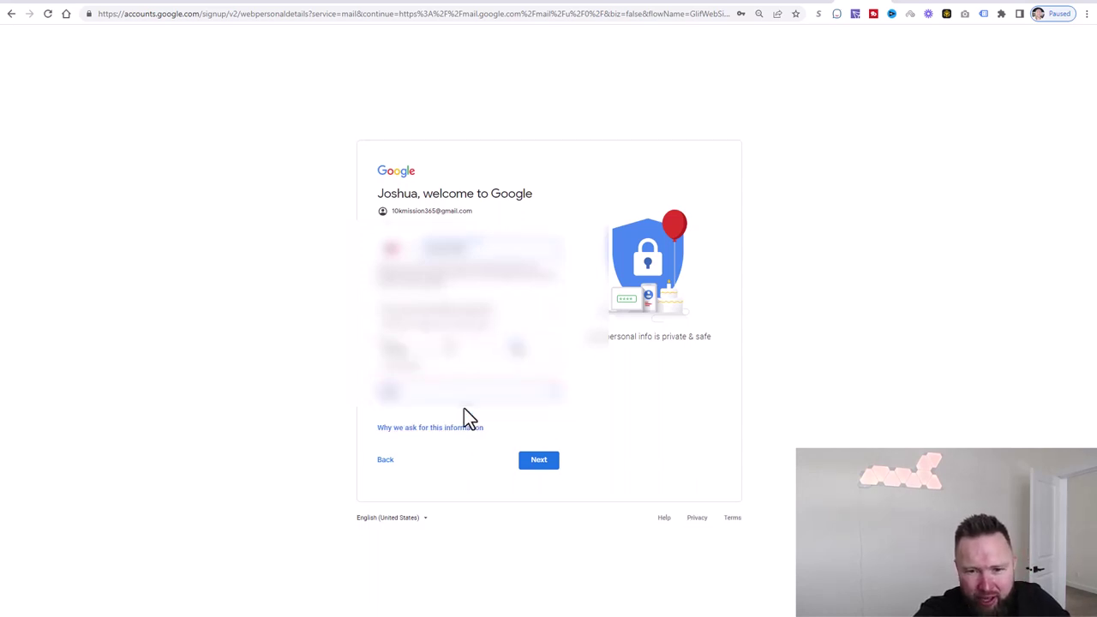
pyautogui.click(528, 467)
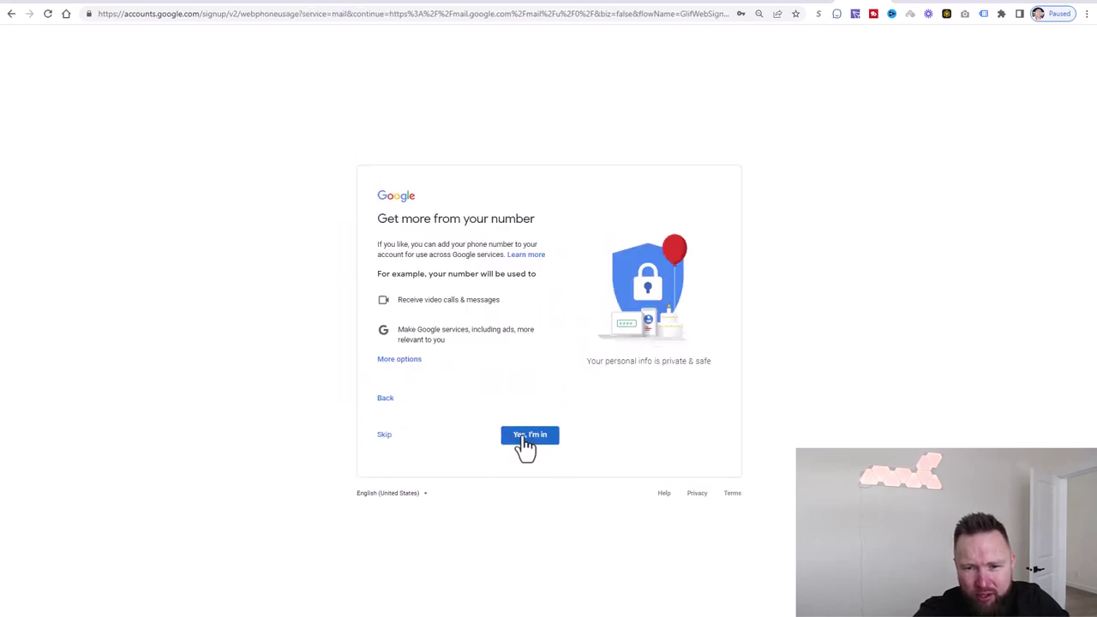
pyautogui.click(525, 439)
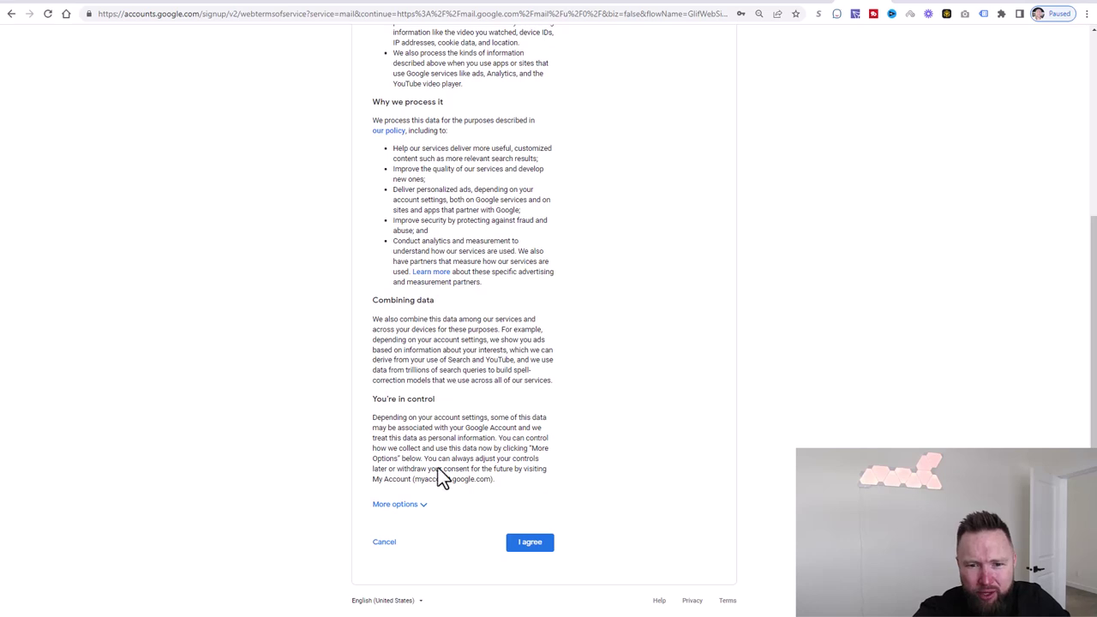
pyautogui.click(526, 543)
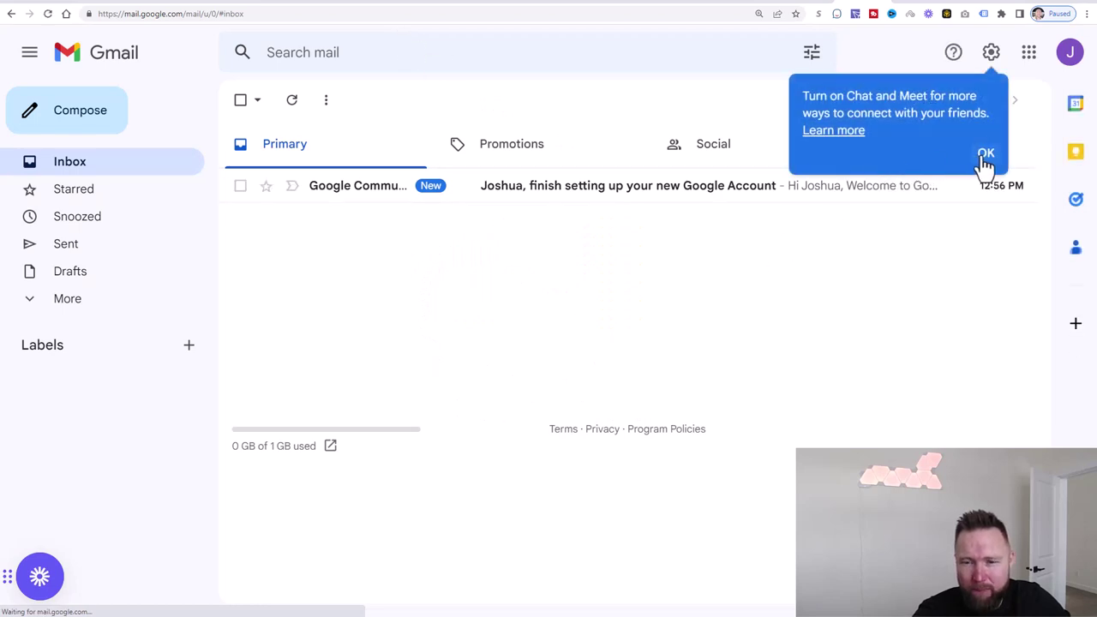
# - Dismiss the Chat and Meet popup and open YouTube from the Google apps grid
pyautogui.click(979, 159)
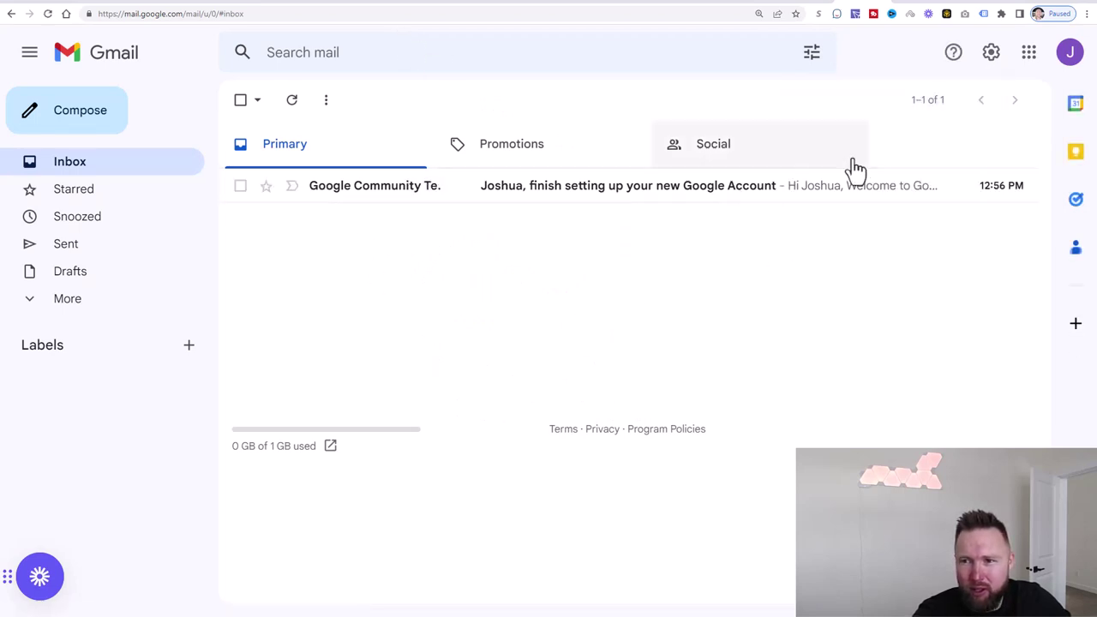
pyautogui.click(1029, 55)
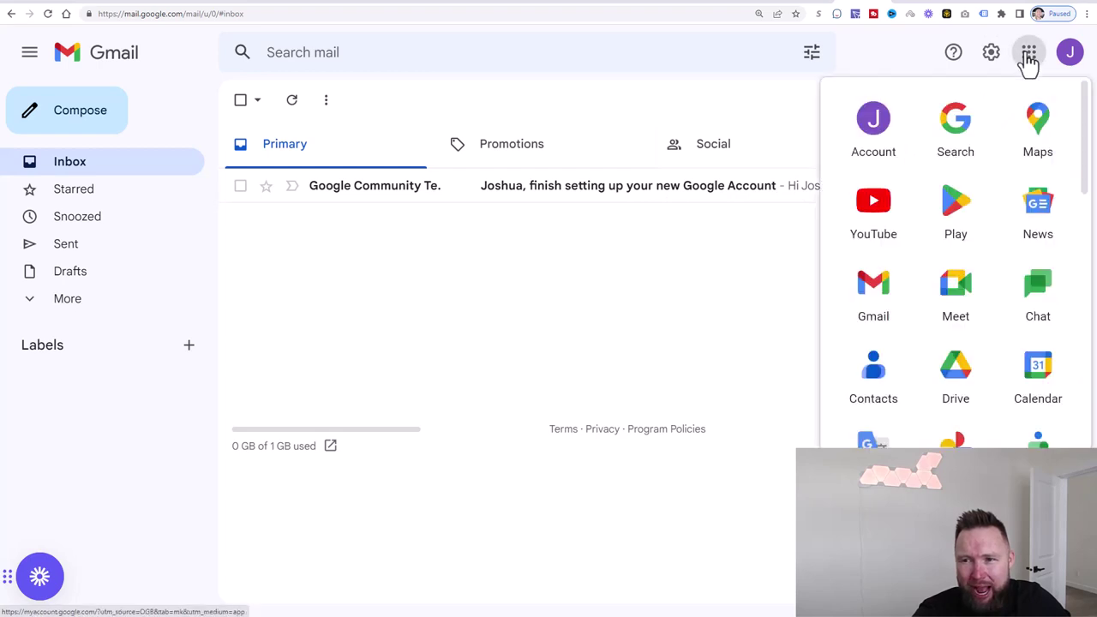
pyautogui.click(874, 210)
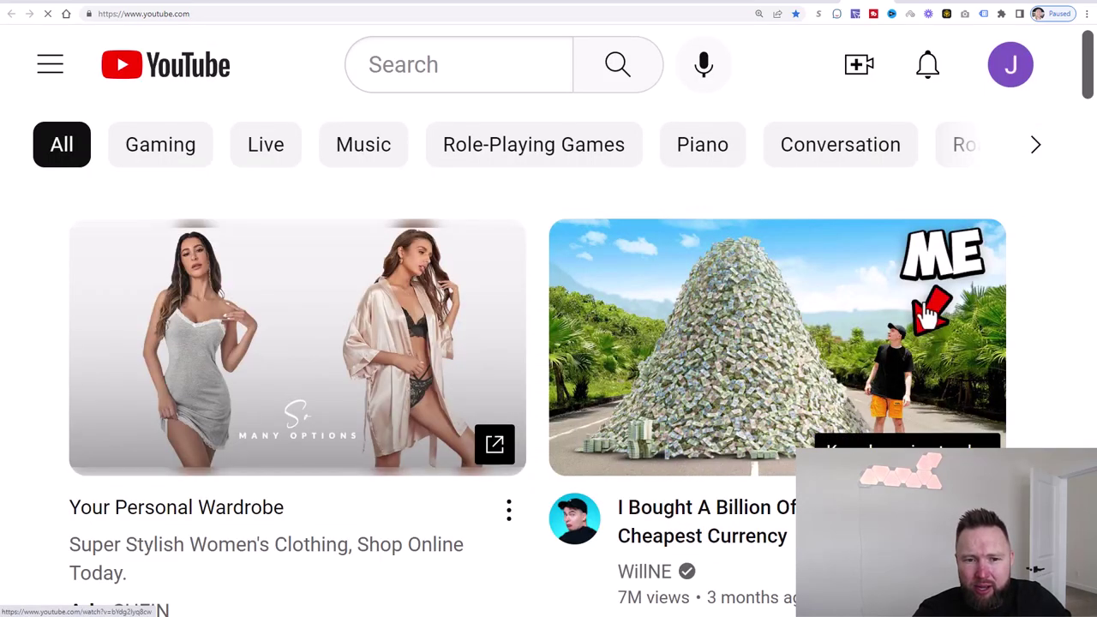
# - Start creating a channel and replace the default name with '365 Passive Income'
pyautogui.click(1008, 80)
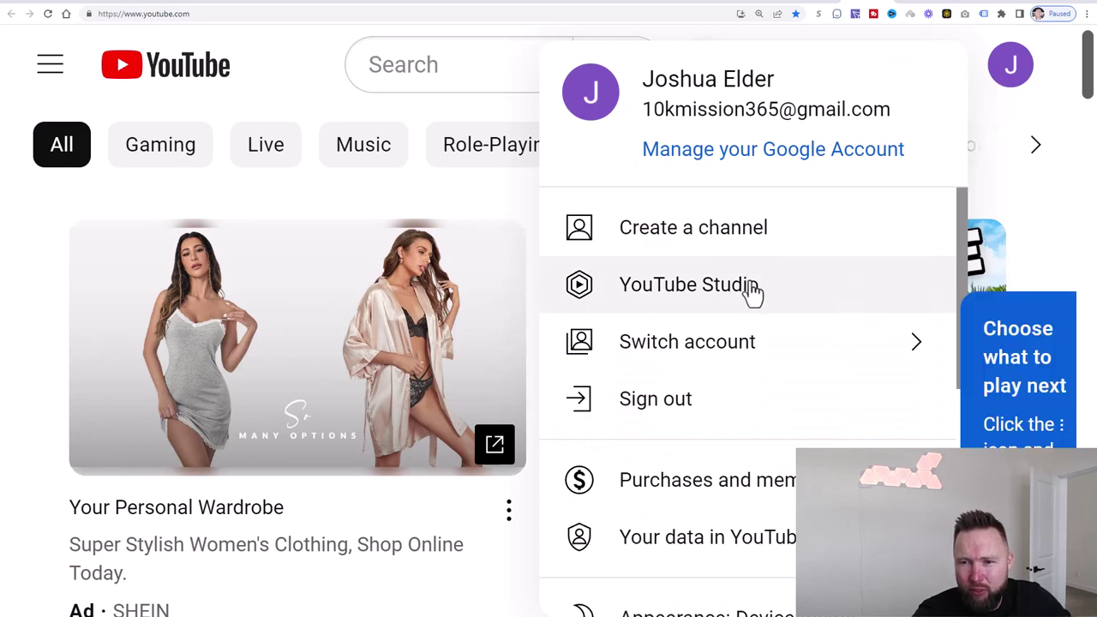
pyautogui.click(727, 247)
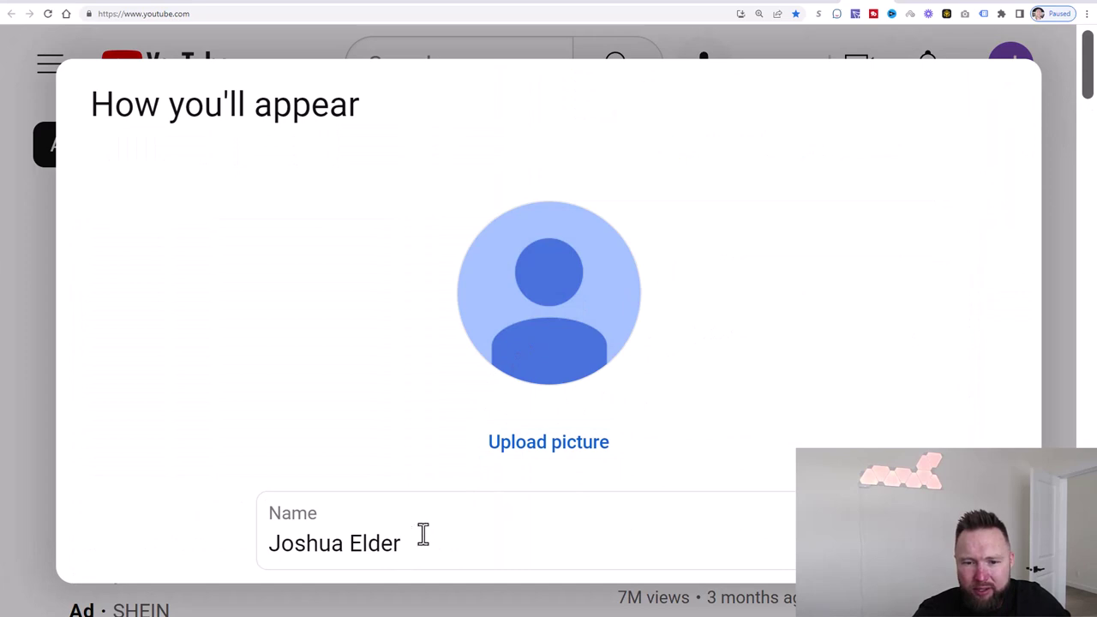
pyautogui.click(424, 535)
pyautogui.click(1066, 61)
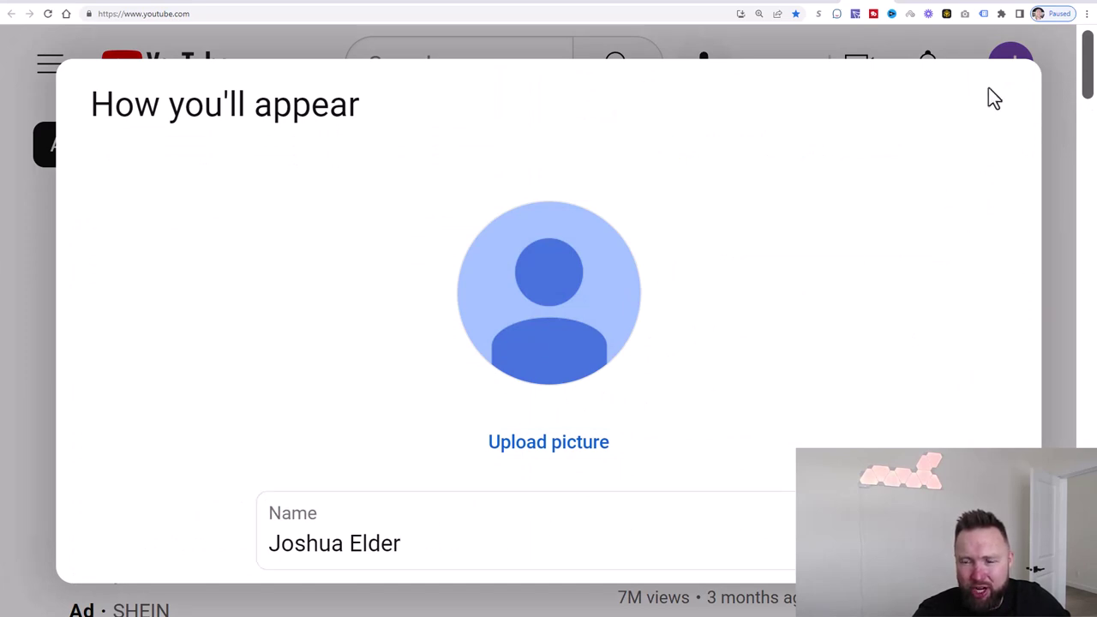
pyautogui.click(433, 543)
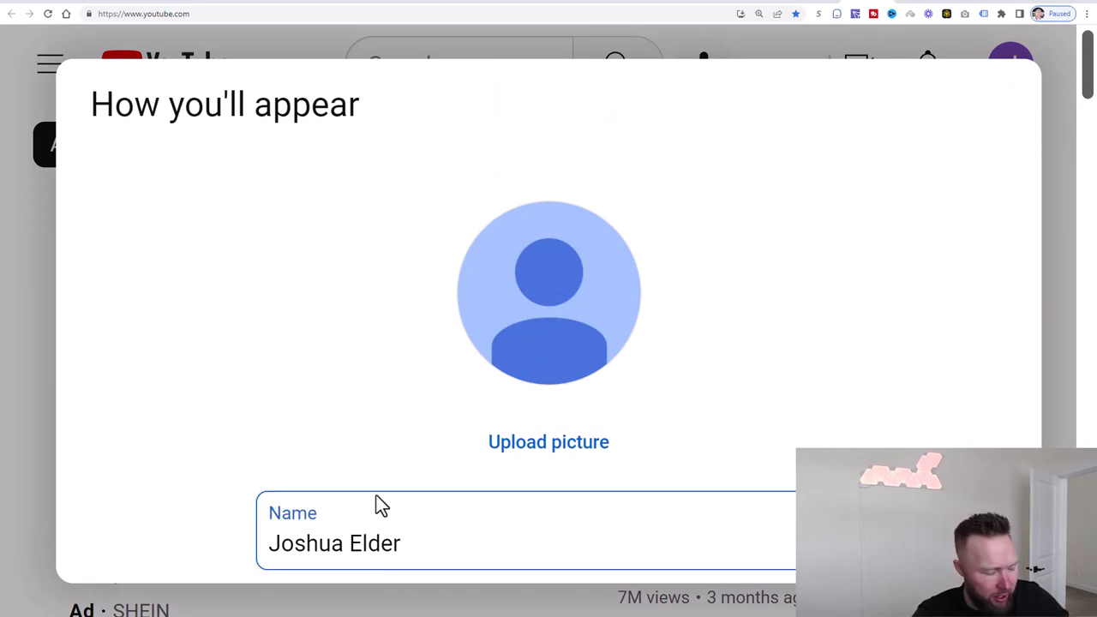
pyautogui.press('Tab')
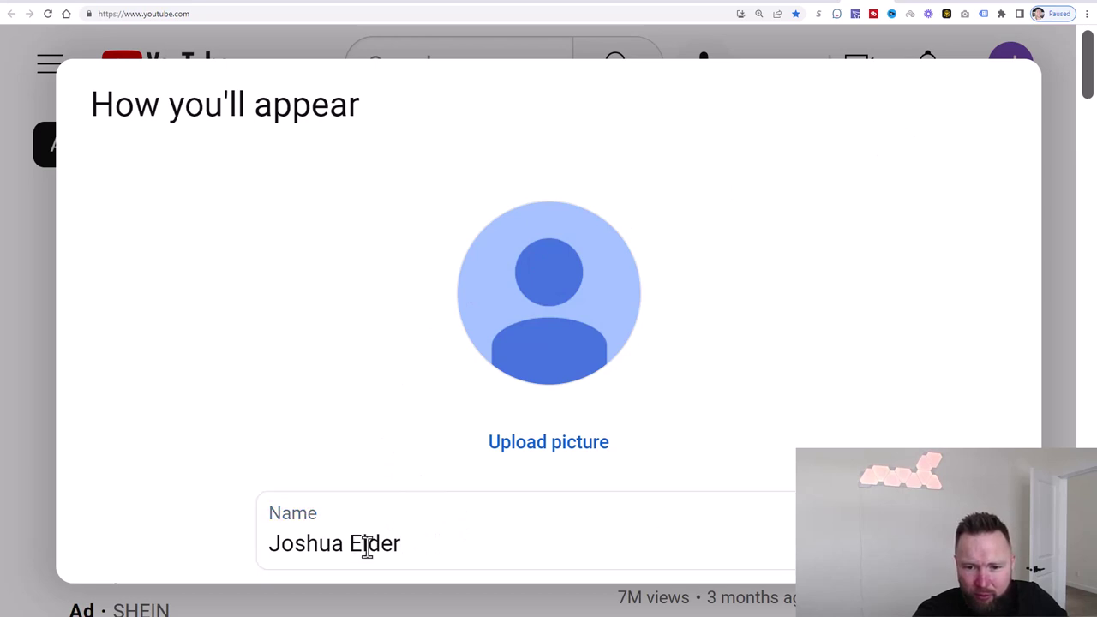
pyautogui.click(449, 554)
pyautogui.moveTo(448, 554); pyautogui.dragTo(277, 543)
pyautogui.click(278, 547)
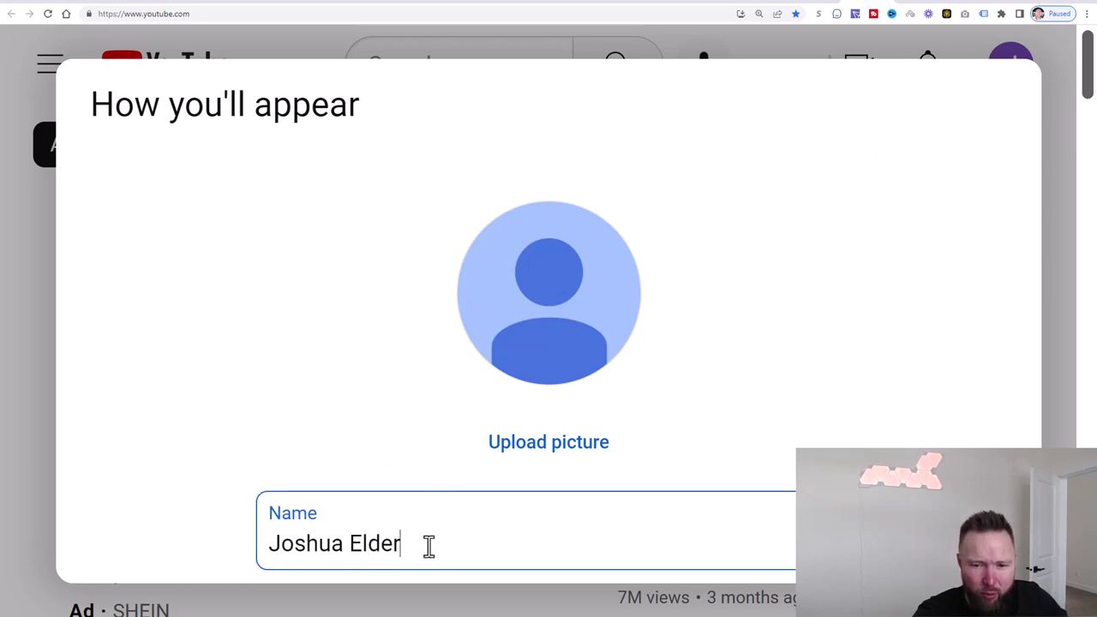
pyautogui.moveTo(429, 546); pyautogui.dragTo(271, 538)
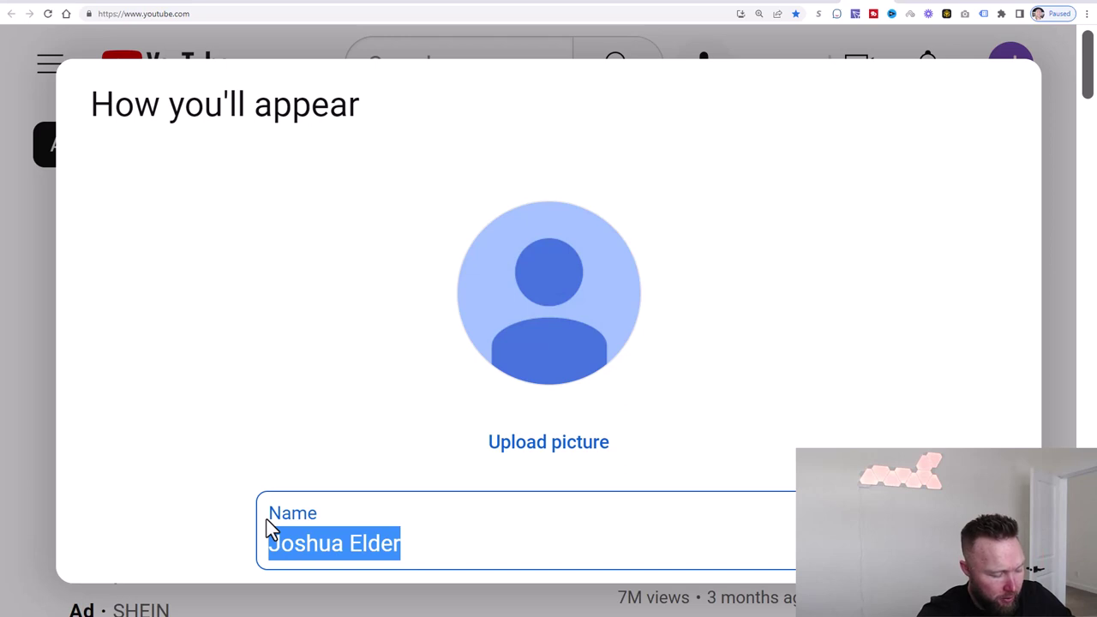
pyautogui.write('J')
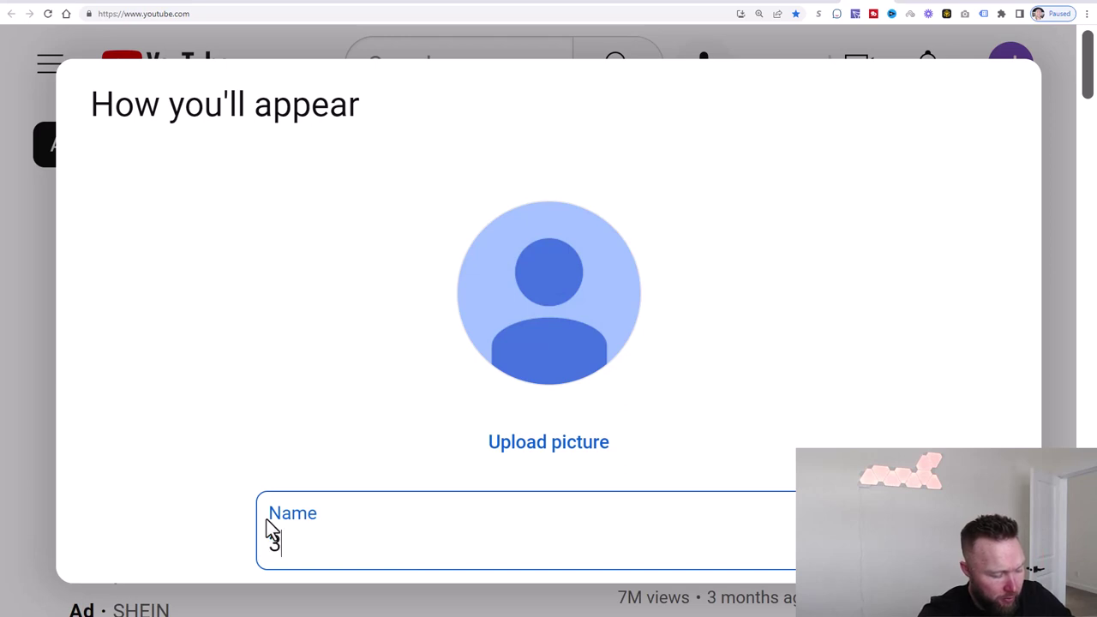
pyautogui.write('65 Incom')
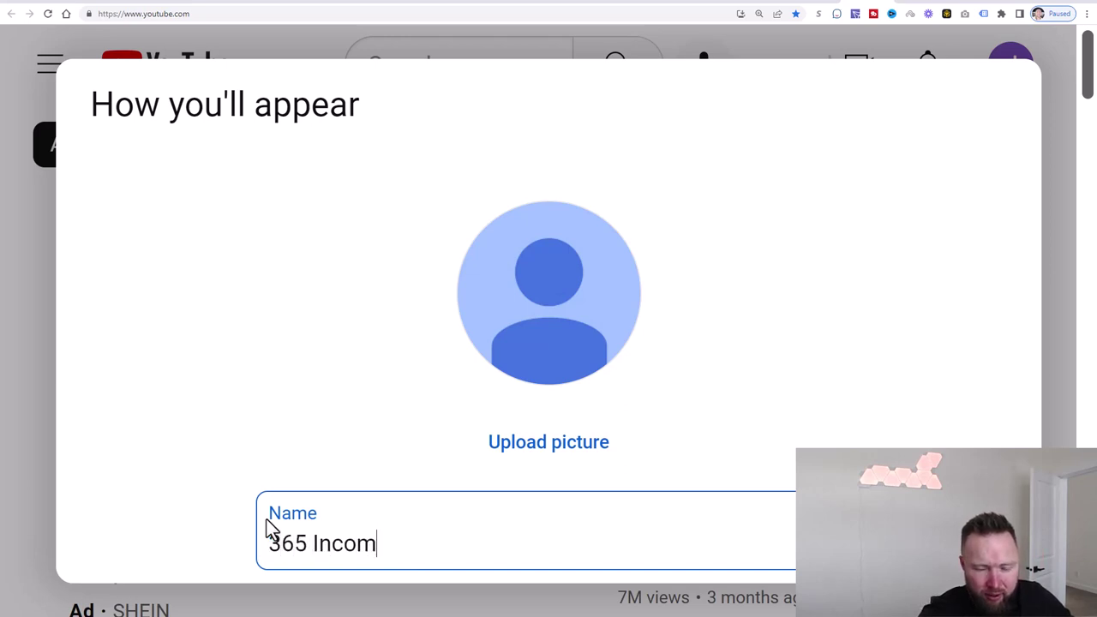
pyautogui.press('BackSpace')
pyautogui.press('BackSpace')
pyautogui.press('BackSpace')
pyautogui.press('BackSpace')
pyautogui.press('BackSpace')
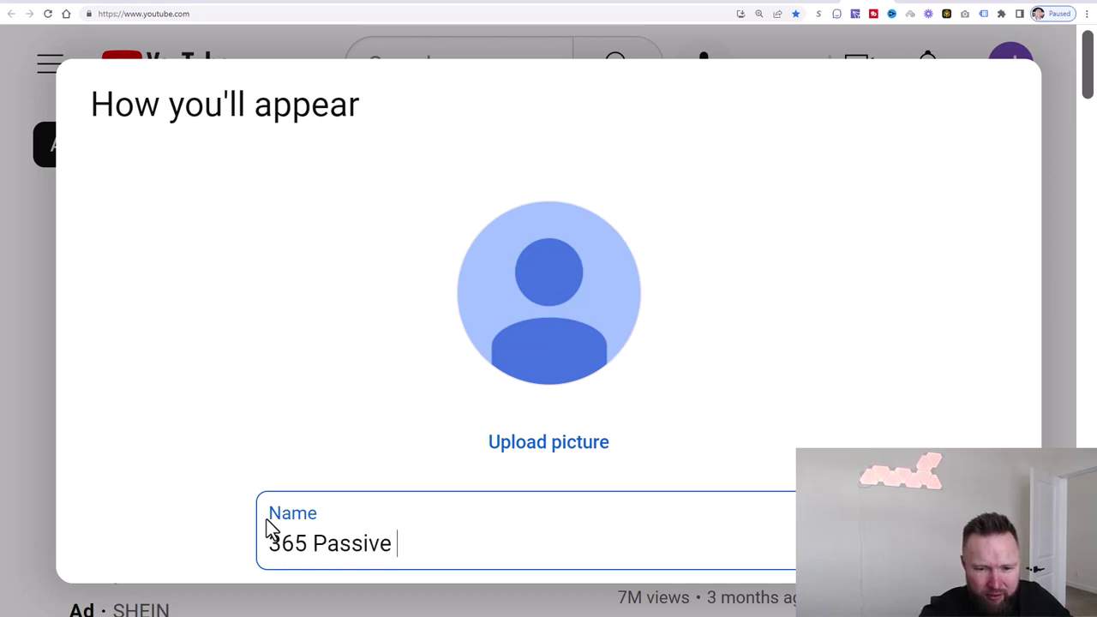
pyautogui.write('Passive Income')
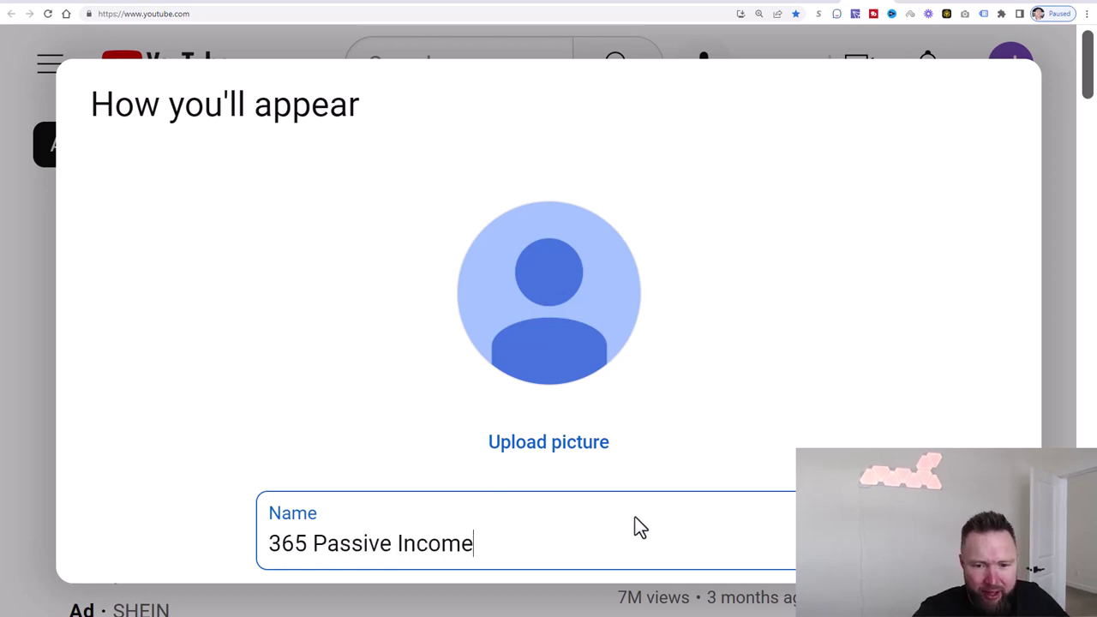
# - Change the suggested handle's trailing 8 to 24 so it validates
pyautogui.press('Tab')
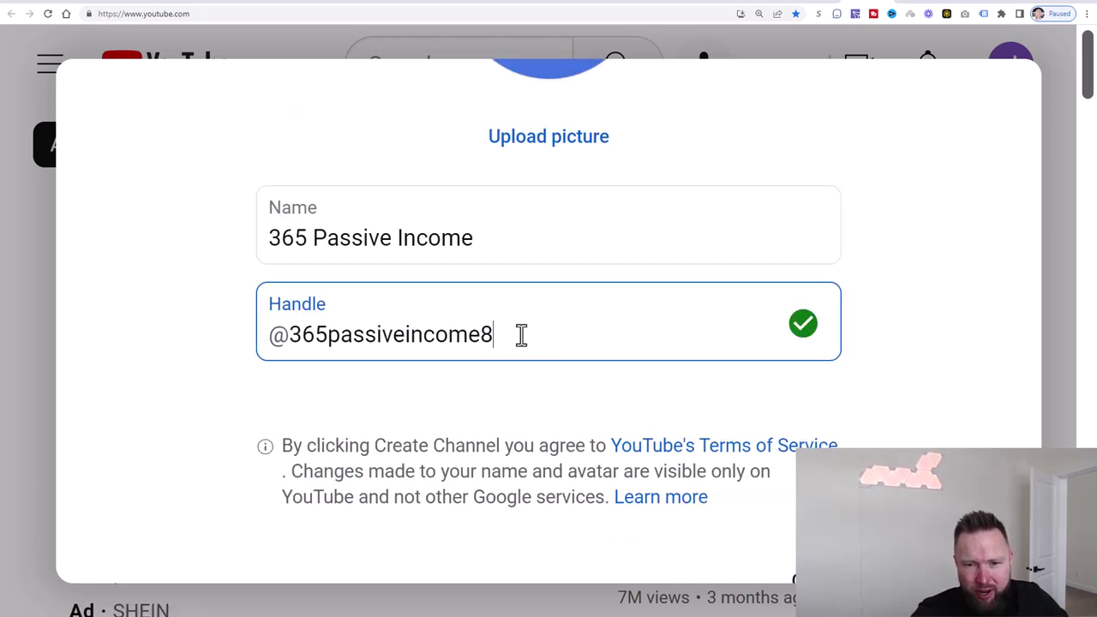
pyautogui.moveTo(521, 334); pyautogui.dragTo(316, 334)
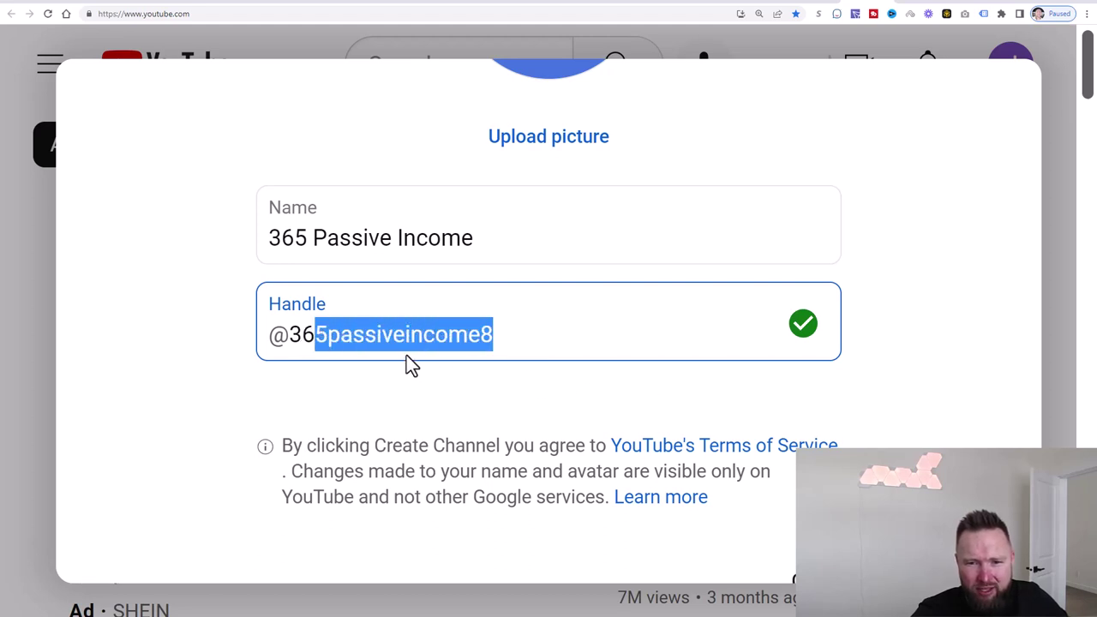
pyautogui.click(506, 338)
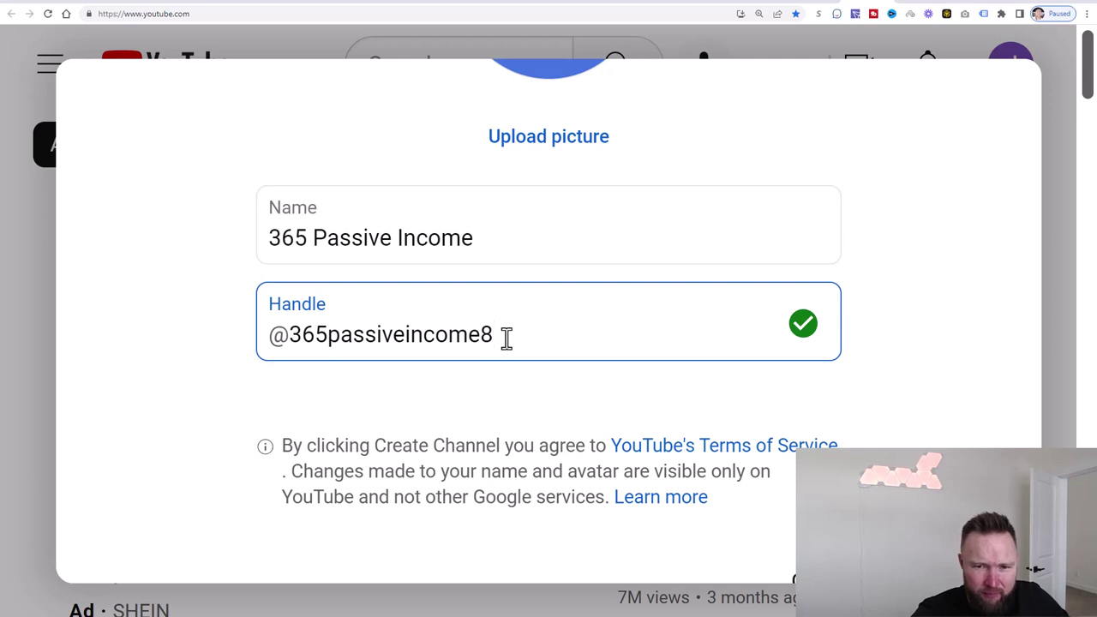
pyautogui.press('BackSpace')
pyautogui.write('24')
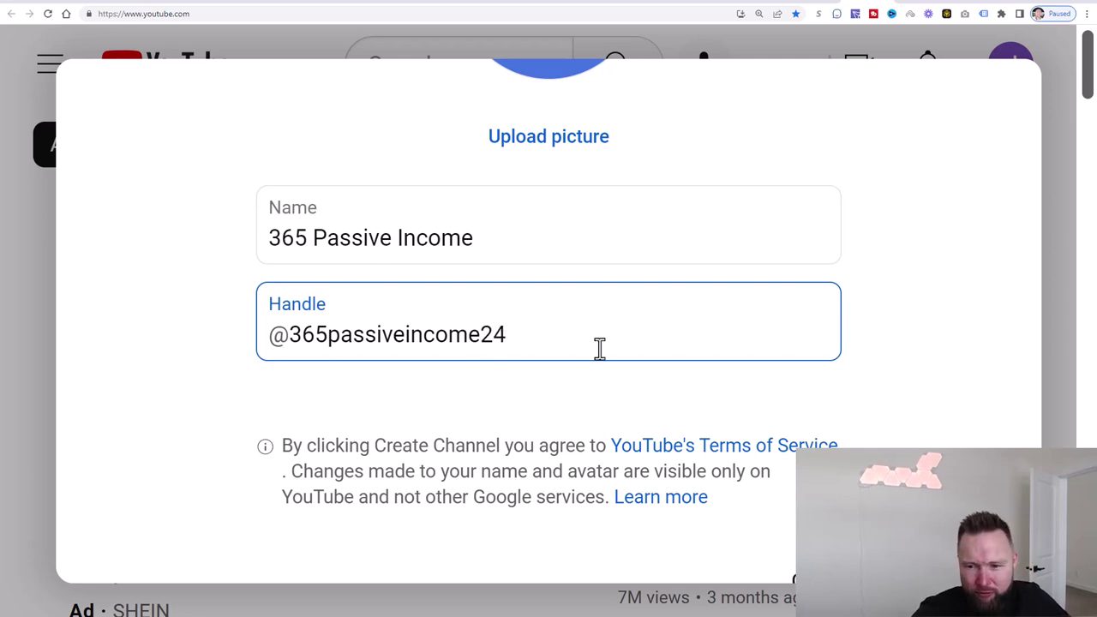
pyautogui.press('Tab')
pyautogui.press('Tab')
pyautogui.press('Tab')
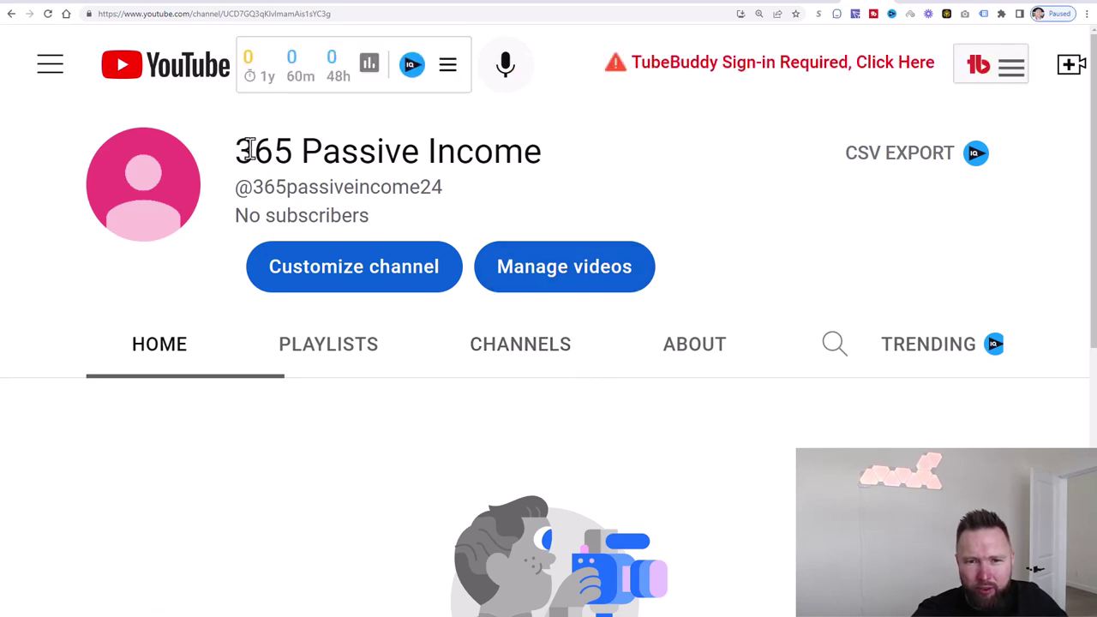
# - Select and then deselect the '365 Passive Income' title on the new channel page
pyautogui.moveTo(575, 170); pyautogui.dragTo(284, 153)
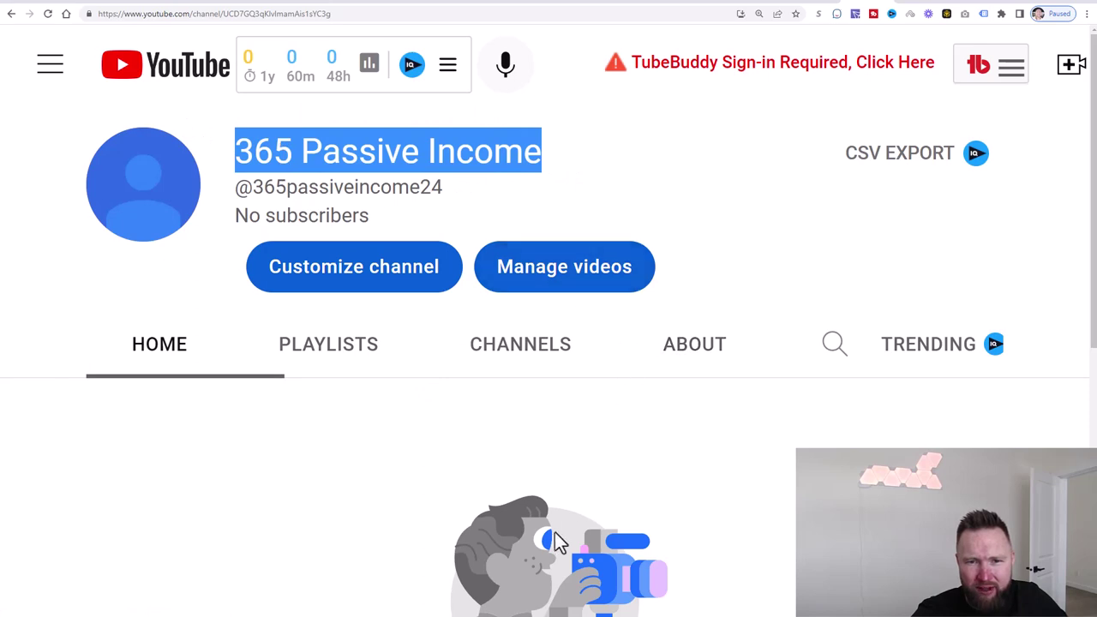
pyautogui.click(350, 536)
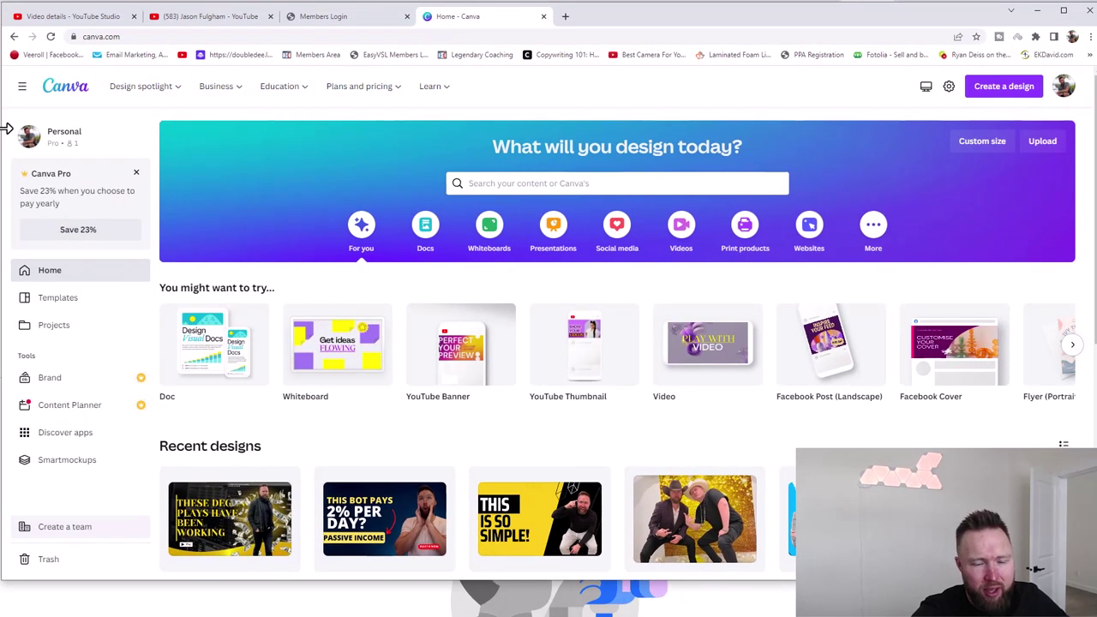
# - Start a Canva template search for 'youtube banner' from the home page search bar
pyautogui.moveTo(336, 575); pyautogui.dragTo(313, 615)
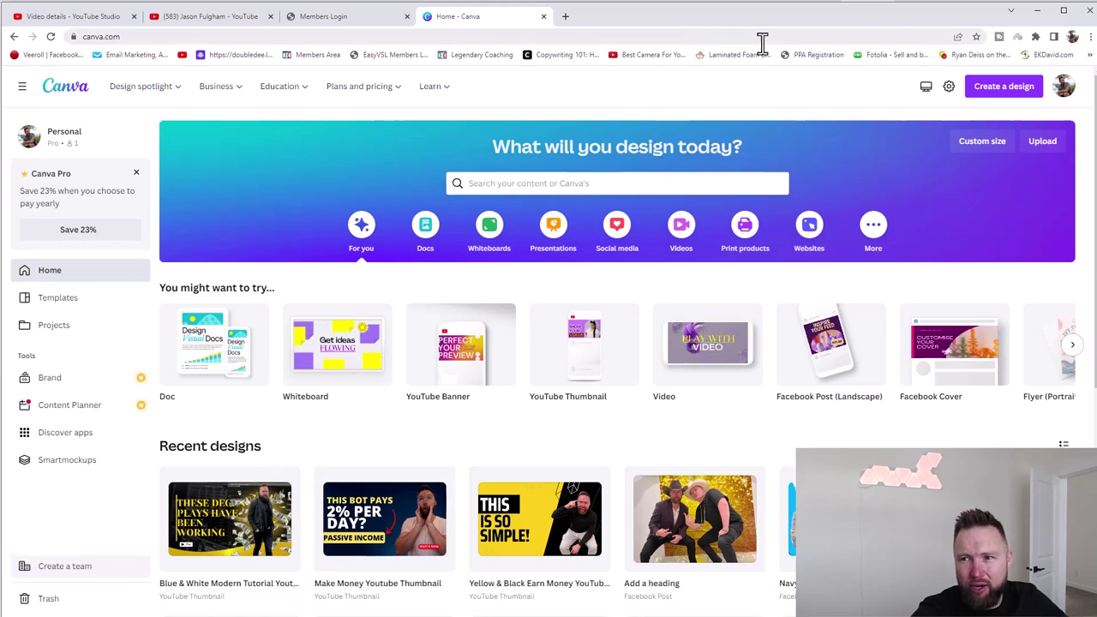
pyautogui.moveTo(762, 25); pyautogui.dragTo(757, 24)
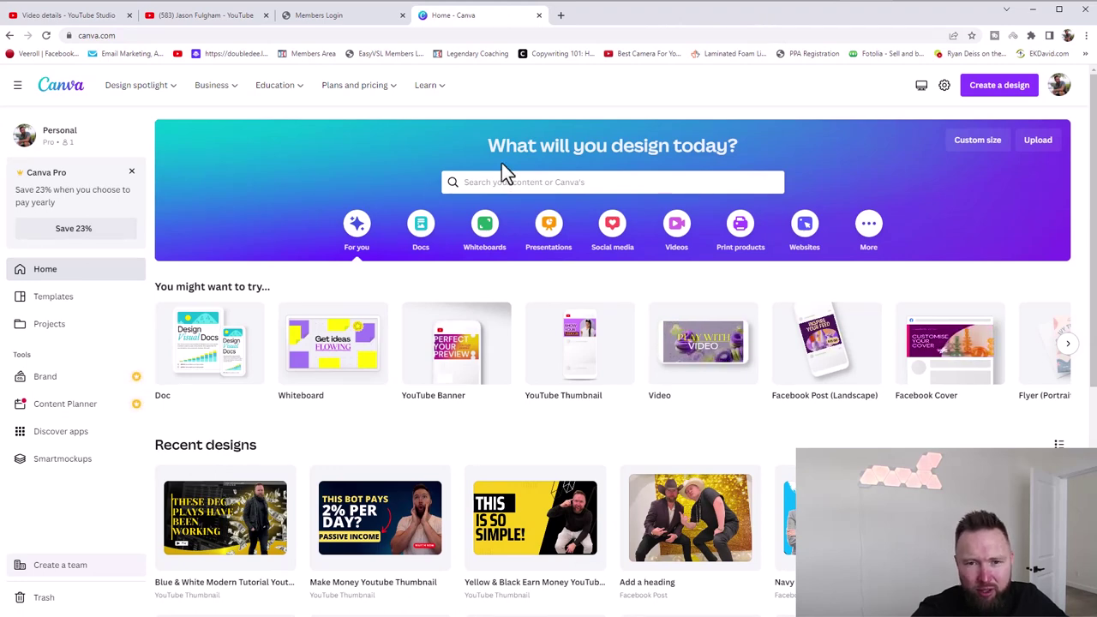
pyautogui.click(523, 185)
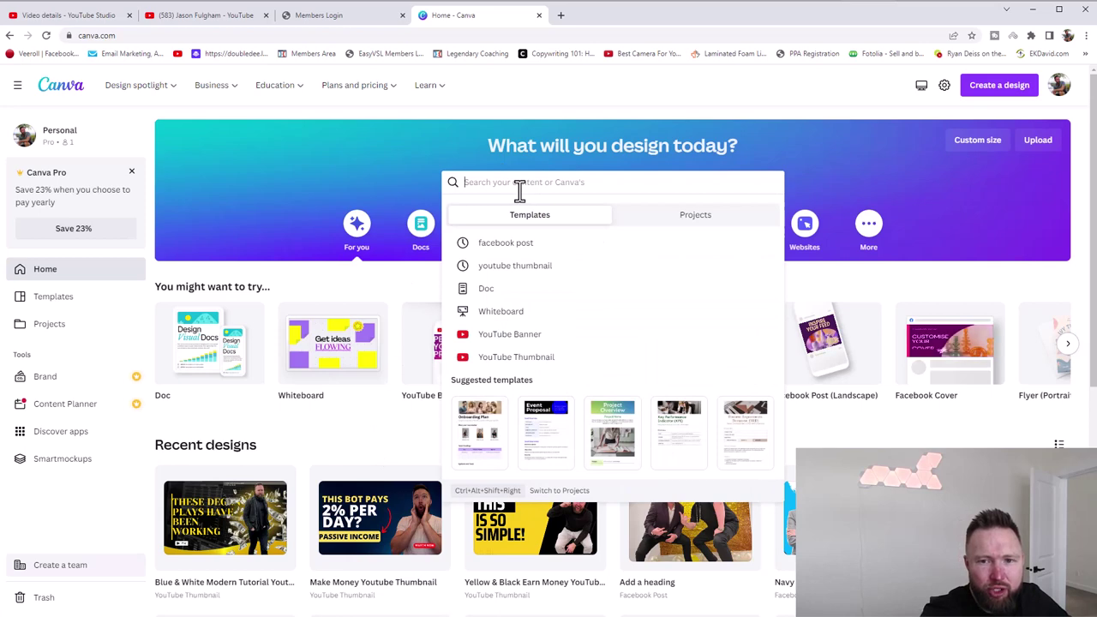
pyautogui.write('youtube banner')
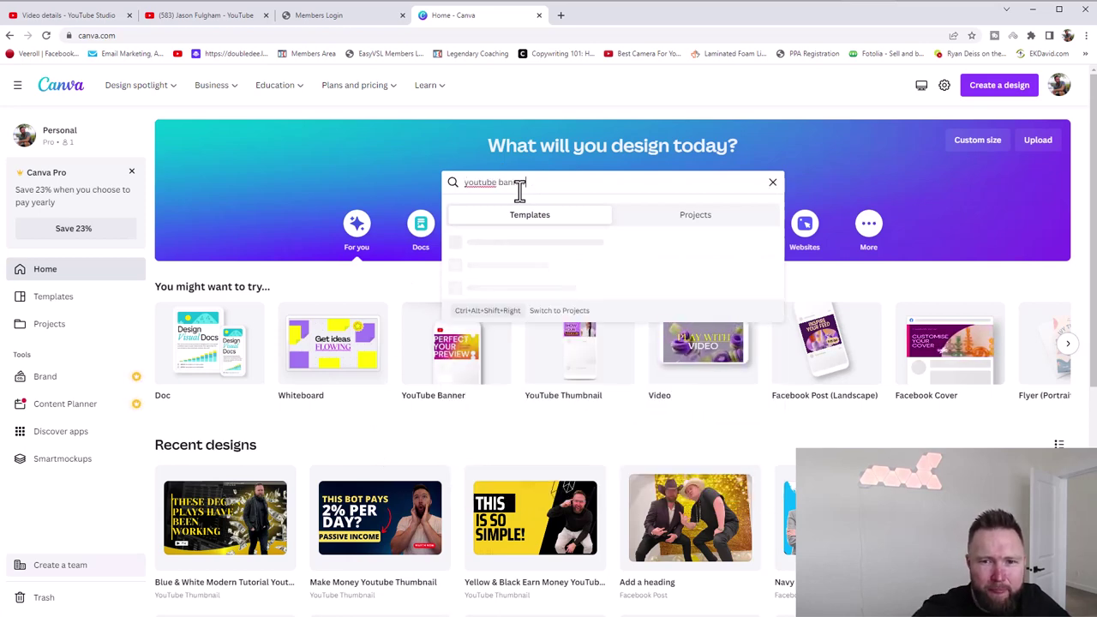